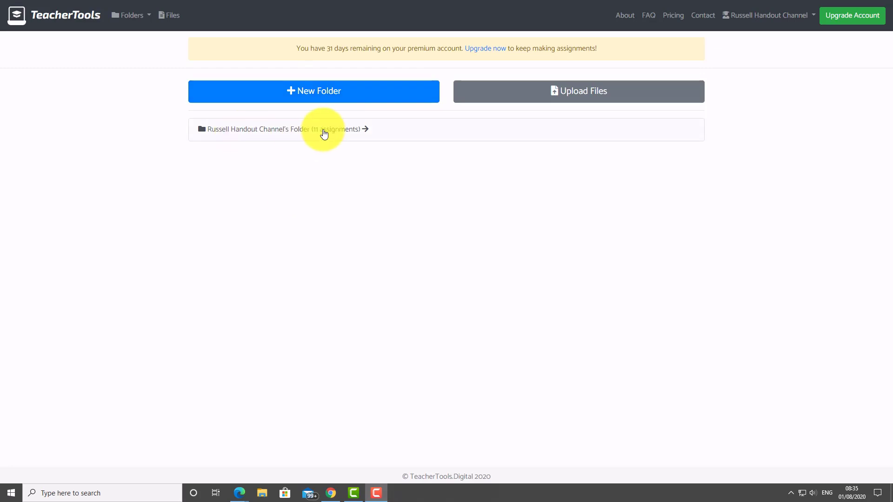
# Open the assignment folder and scroll through the Audio Recording and Text Gap Fill assignment lists.
pyautogui.click(248, 133)
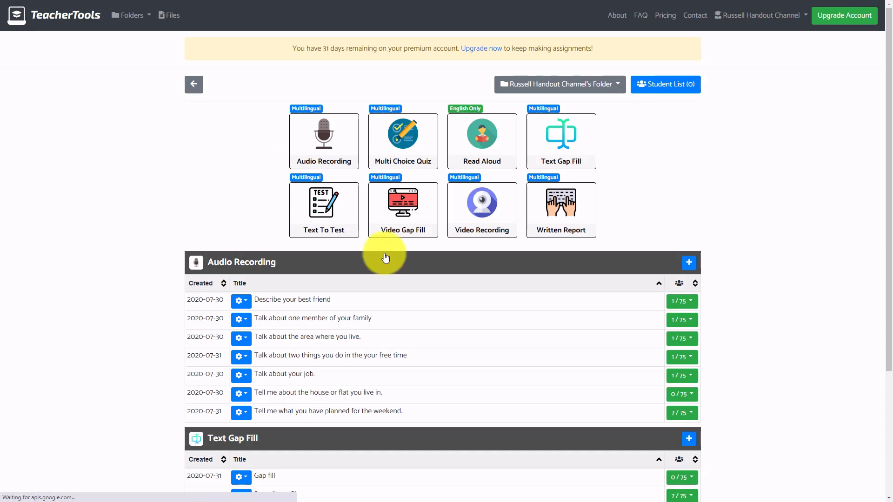
pyautogui.moveTo(892, 148); pyautogui.dragTo(875, 269)
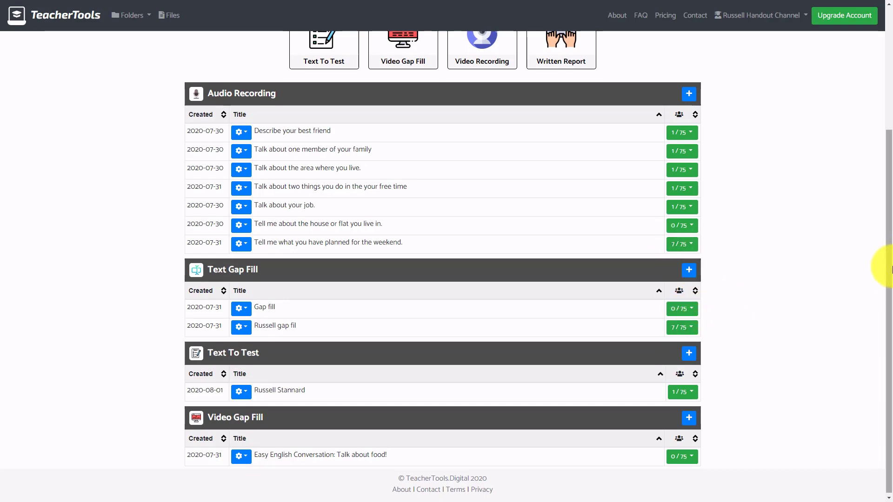
pyautogui.moveTo(886, 263)
pyautogui.mouseDown()
pyautogui.moveTo(890, 139)
pyautogui.moveTo(877, 124)
pyautogui.mouseUp()
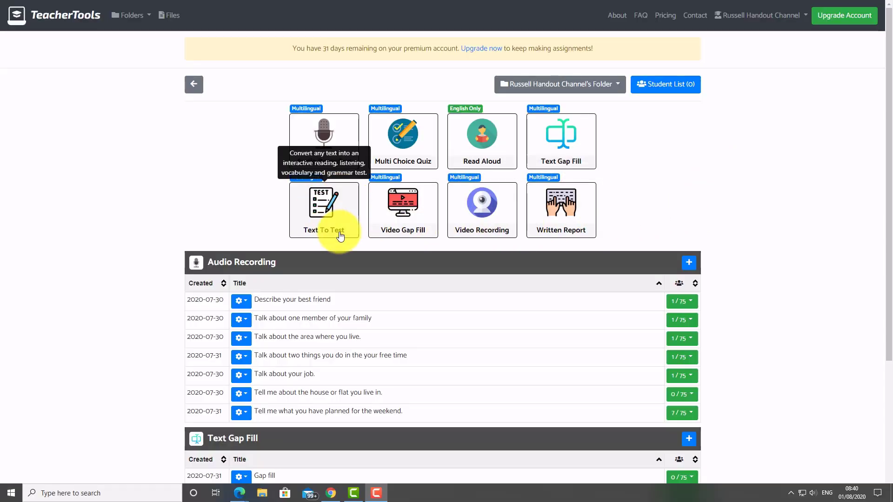
# Start a new Text To Test assignment and title it 'Text to test 2'.
pyautogui.click(321, 205)
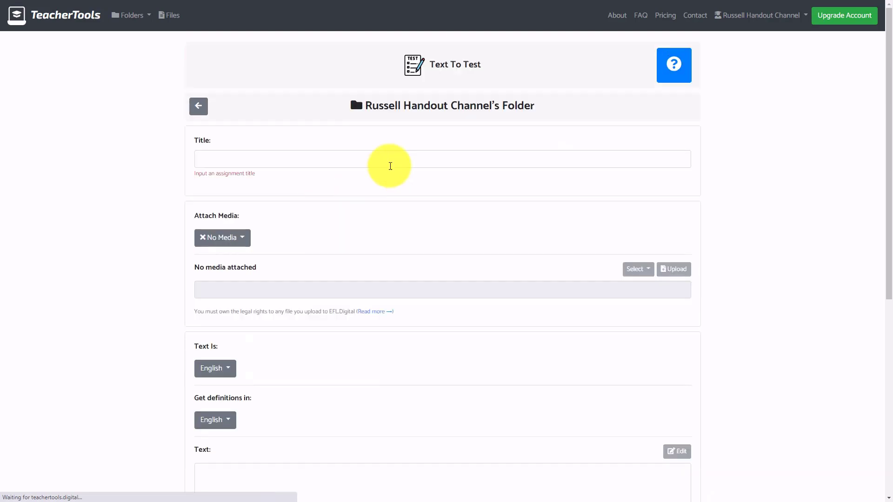
pyautogui.click(270, 165)
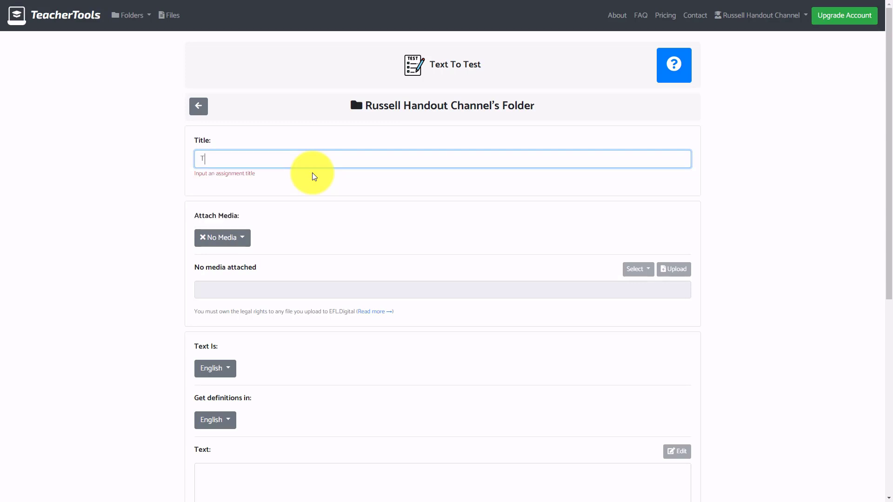
pyautogui.write('Text to test t')
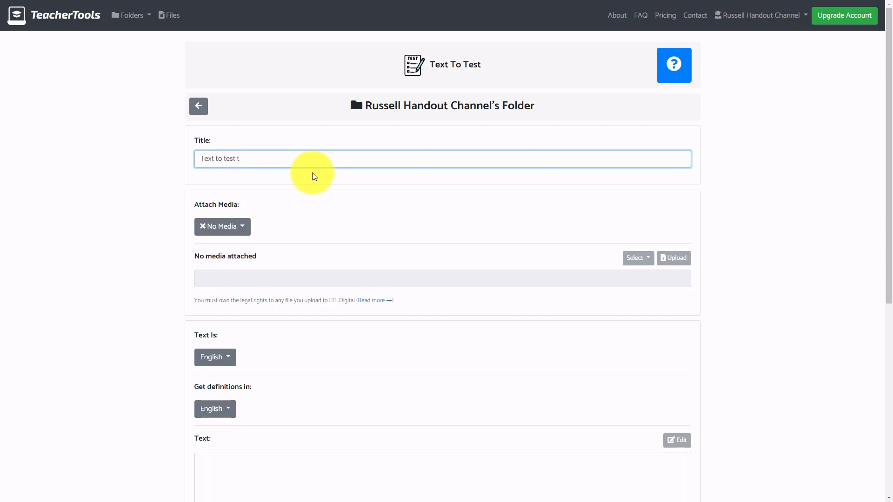
pyautogui.press('BackSpace')
pyautogui.write('2')
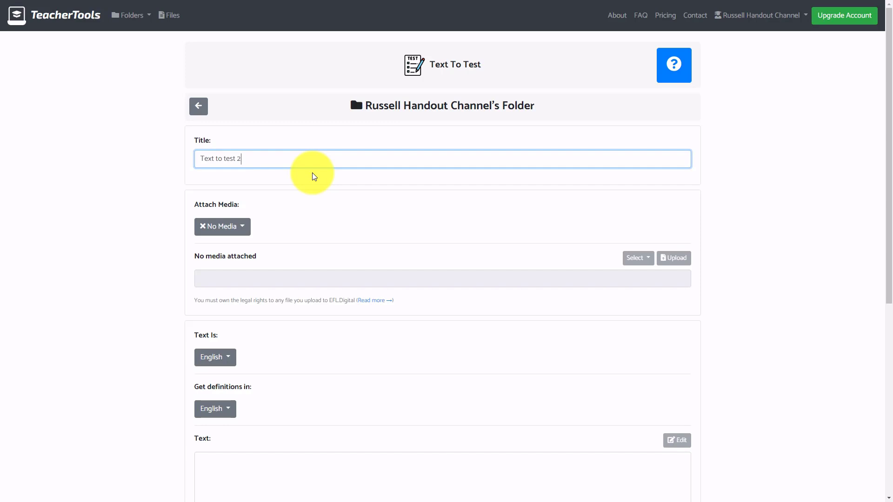
pyautogui.moveTo(891, 171); pyautogui.dragTo(559, 259)
# Copy the biography paragraph from the russellstannard.com home page.
pyautogui.click(269, 309)
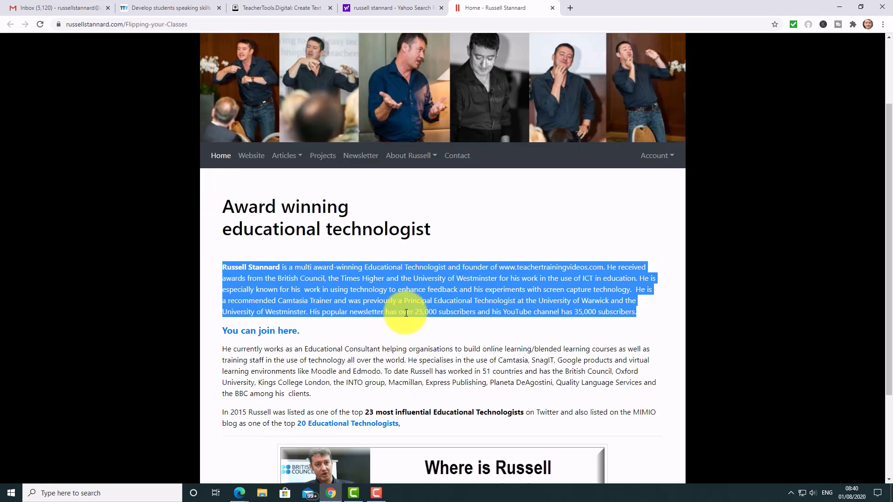
pyautogui.rightClick(417, 292)
pyautogui.click(437, 301)
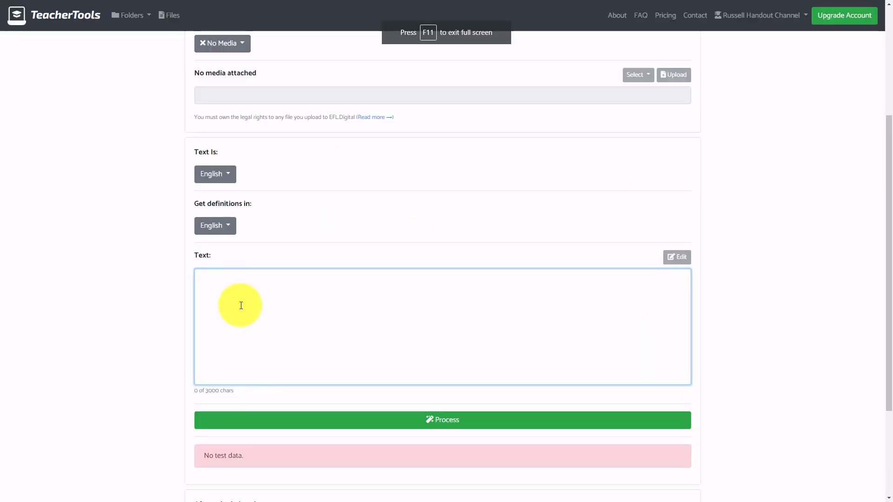
# Paste the biography as the 639-character assignment text and process it into vocabulary and grammar items.
pyautogui.hotkey('ctrl', 'v')
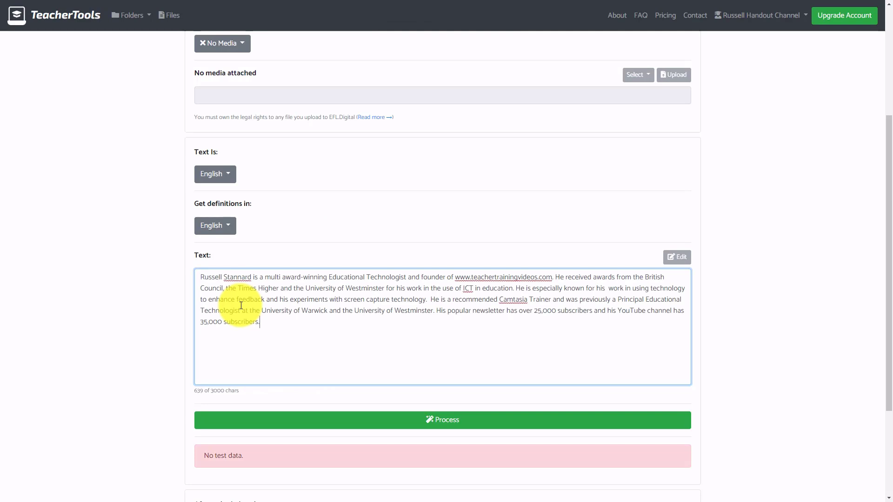
pyautogui.click(446, 425)
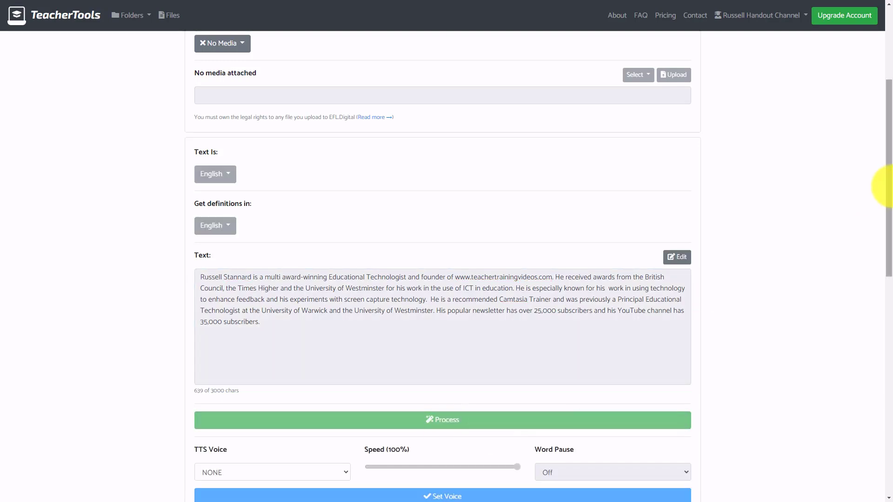
pyautogui.scroll(-2, 888, 184)
pyautogui.scroll(-5, 881, 200)
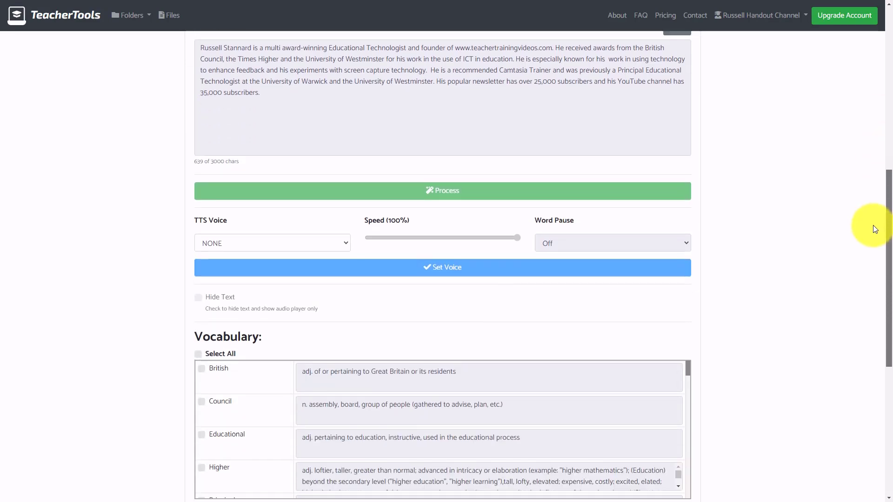
pyautogui.scroll(-1, 867, 247)
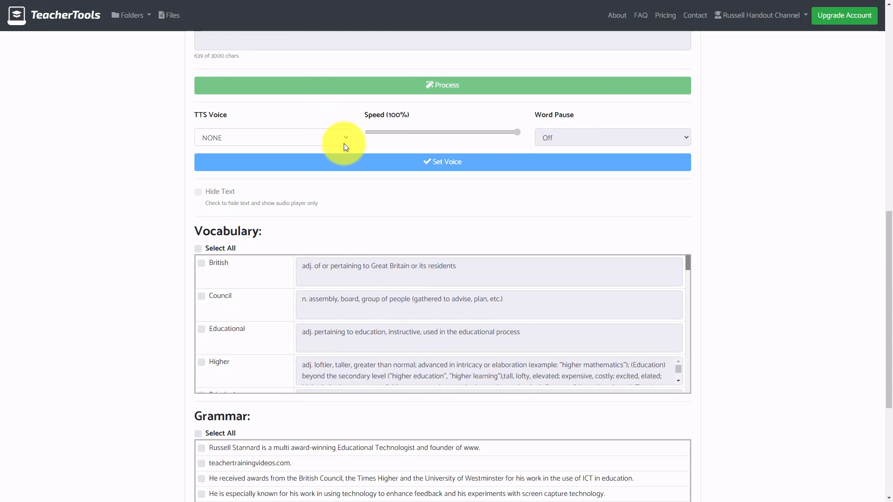
# Set the TTS Voice to Russell (AU).
pyautogui.click(345, 139)
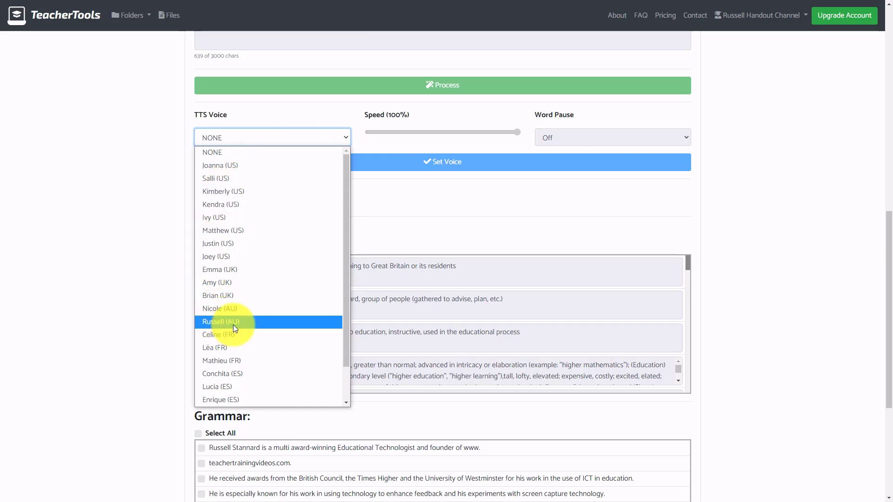
pyautogui.click(216, 321)
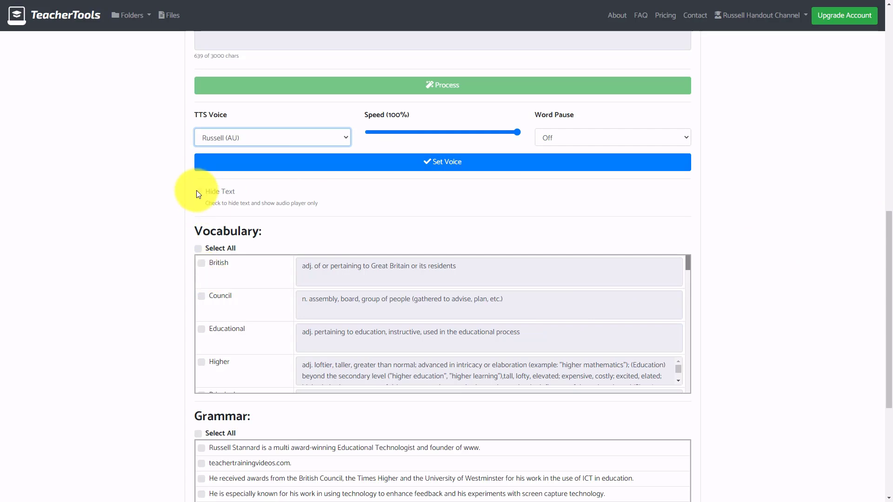
pyautogui.scroll(-2, 877, 253)
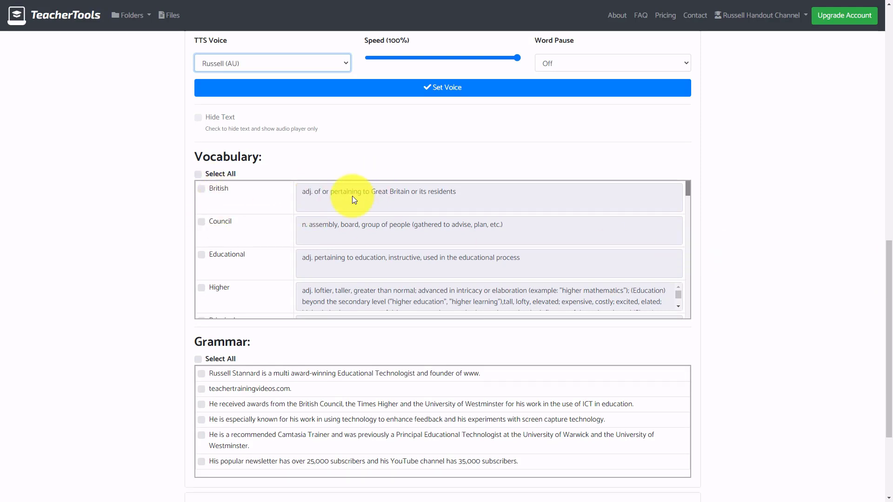
# Tick Council, Higher, Trainer, University, award and capture in the Vocabulary list.
pyautogui.click(202, 222)
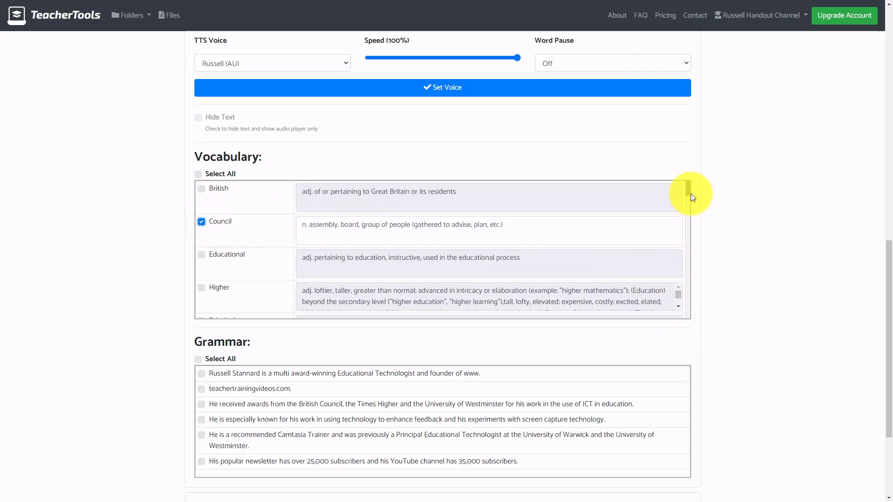
pyautogui.moveTo(689, 188); pyautogui.dragTo(688, 198)
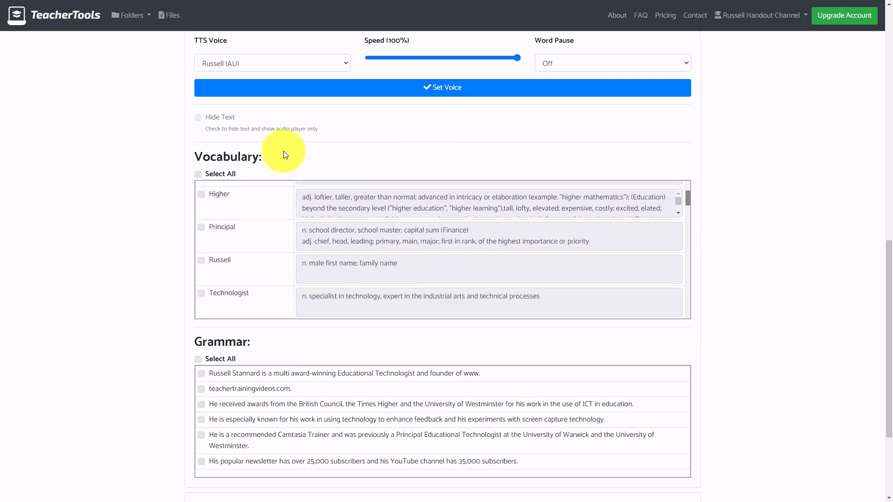
pyautogui.click(202, 195)
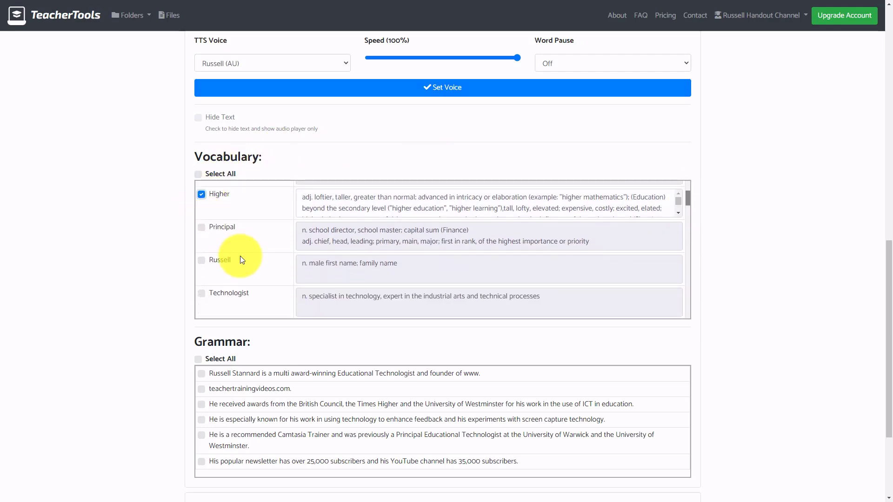
pyautogui.moveTo(688, 196); pyautogui.dragTo(687, 208)
pyautogui.scroll(-2, 687, 208)
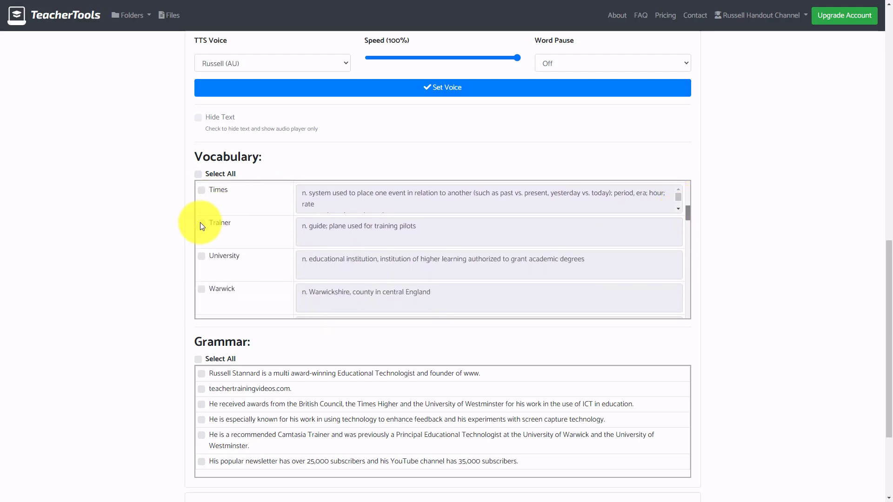
pyautogui.click(201, 222)
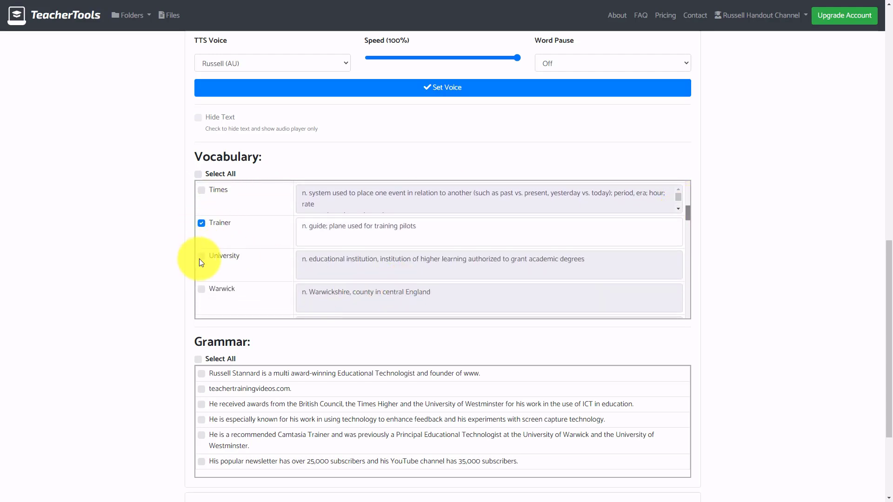
pyautogui.click(201, 259)
pyautogui.moveTo(690, 209); pyautogui.dragTo(686, 227)
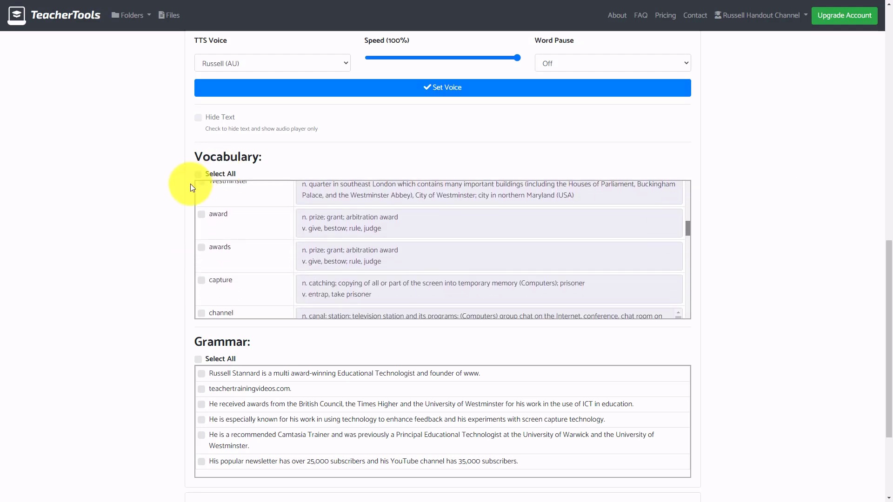
pyautogui.click(200, 214)
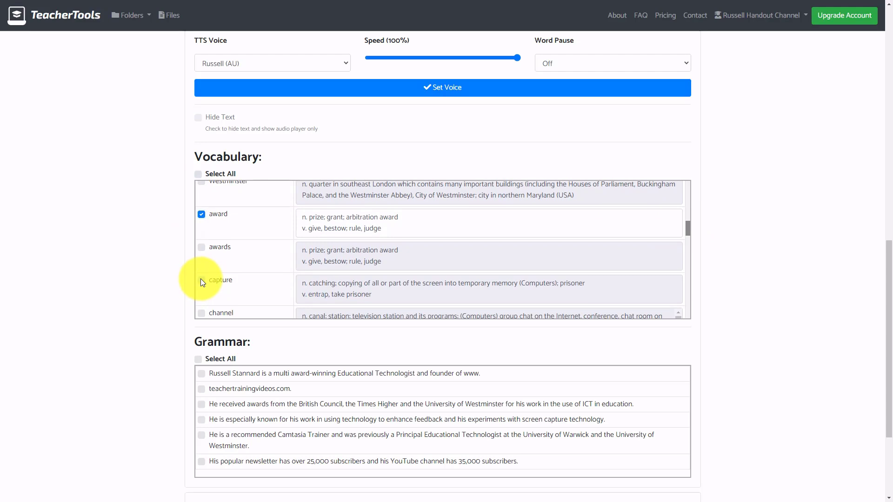
pyautogui.click(201, 279)
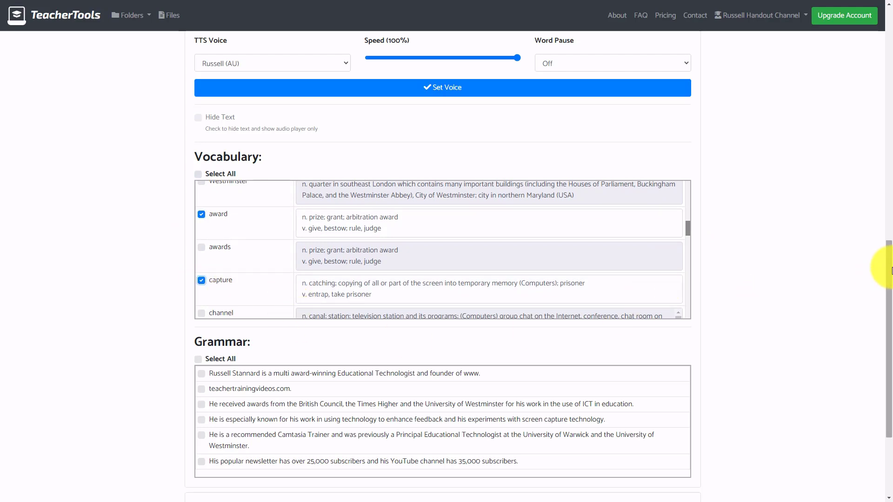
pyautogui.scroll(-2, 862, 299)
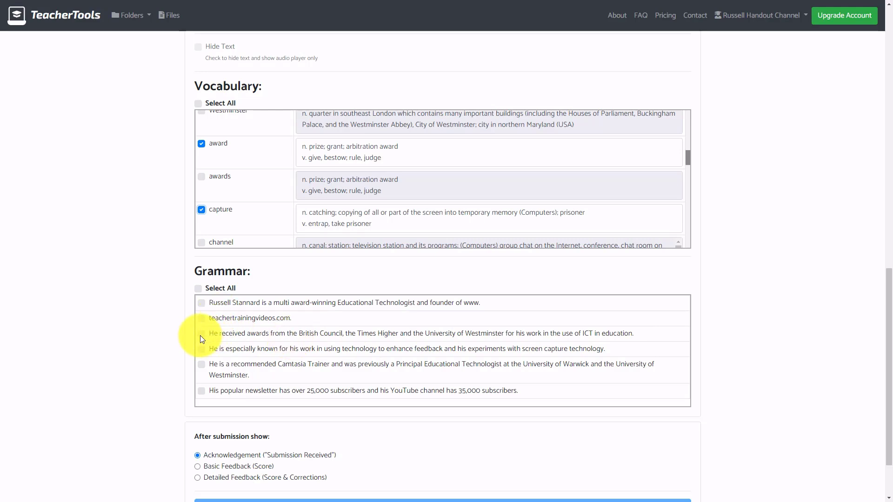
# Include the Camtasia Trainer and received-awards sentences in the grammar test.
pyautogui.click(201, 365)
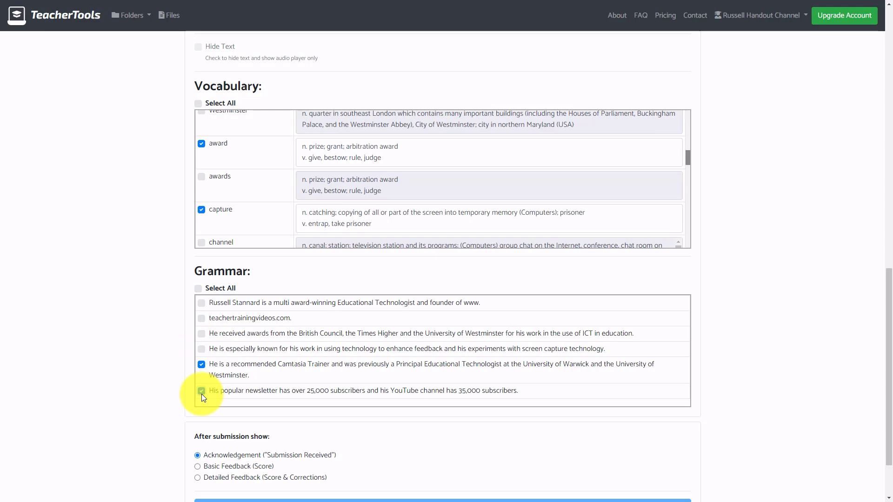
pyautogui.click(202, 334)
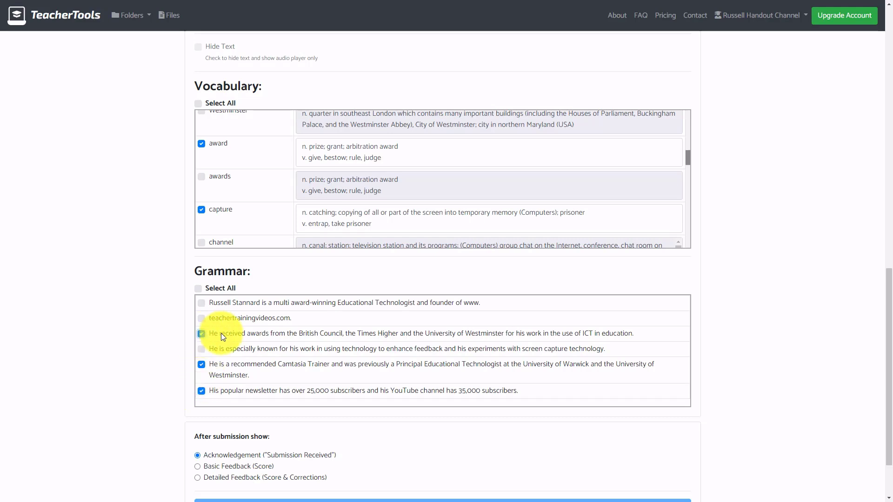
pyautogui.scroll(-3, 879, 367)
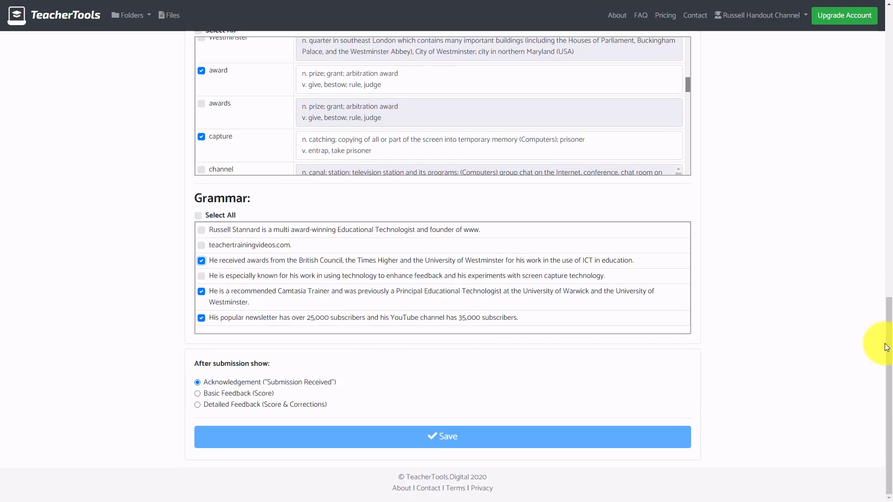
# Choose Detailed Feedback (Score & Corrections), apply the chosen voice, and save the assignment.
pyautogui.click(197, 393)
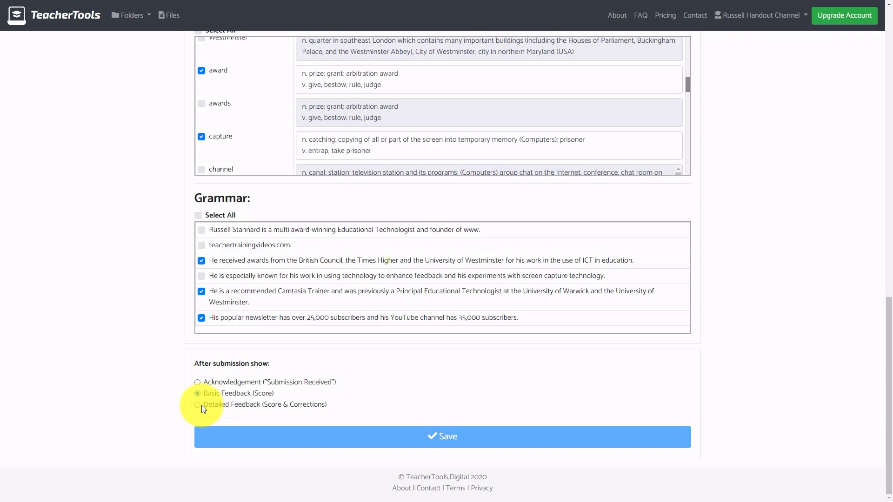
pyautogui.click(198, 405)
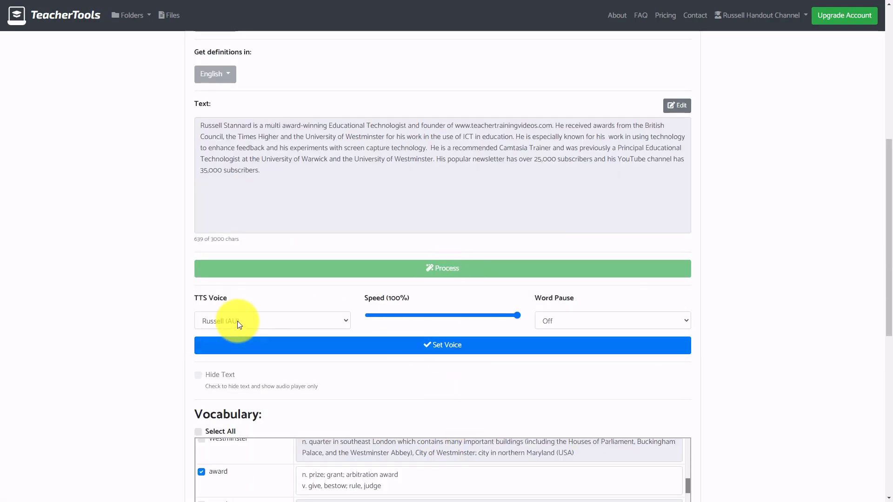
pyautogui.click(447, 347)
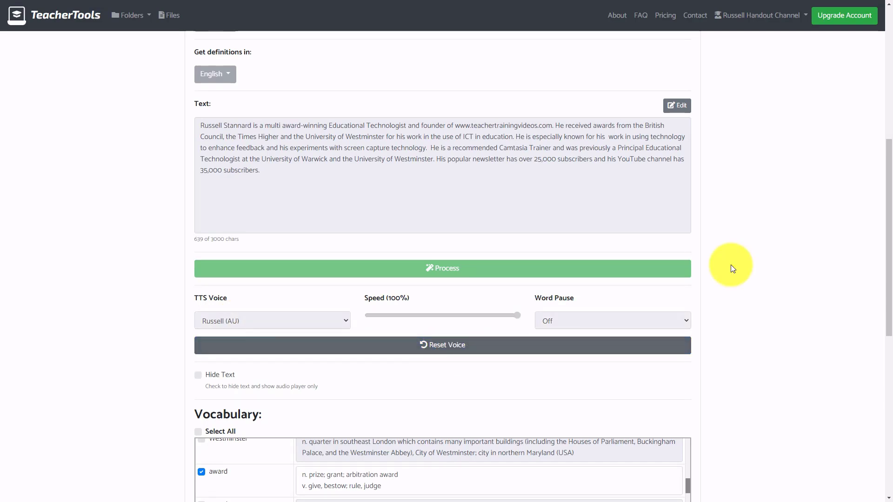
pyautogui.moveTo(890, 222); pyautogui.dragTo(878, 399)
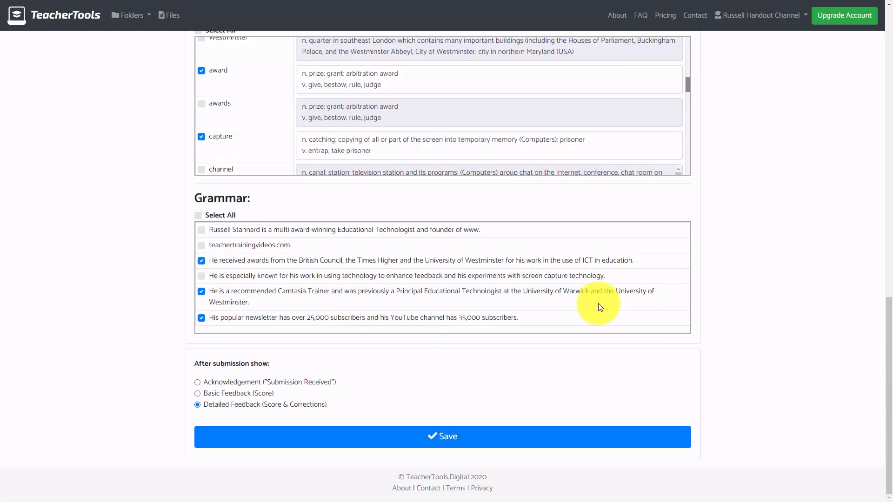
pyautogui.click(445, 438)
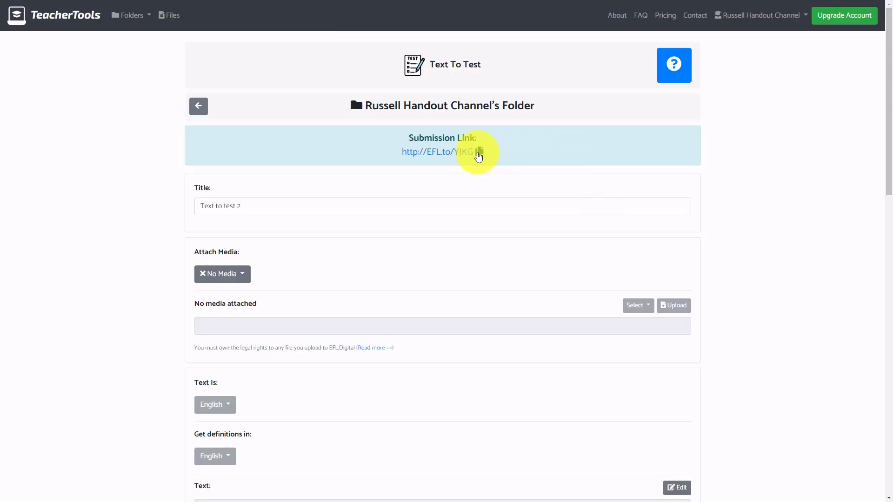
# Copy the assignment's submission link and load it in a new browser tab.
pyautogui.click(479, 151)
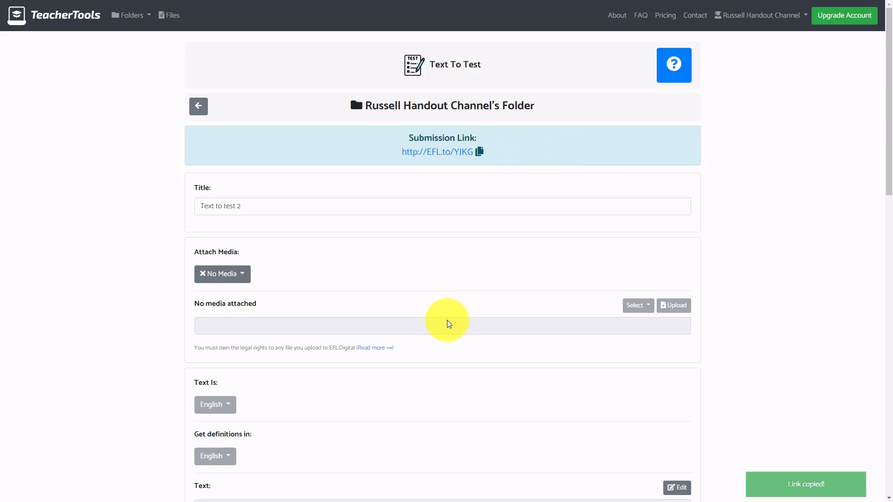
pyautogui.hotkey('ctrl', 't')
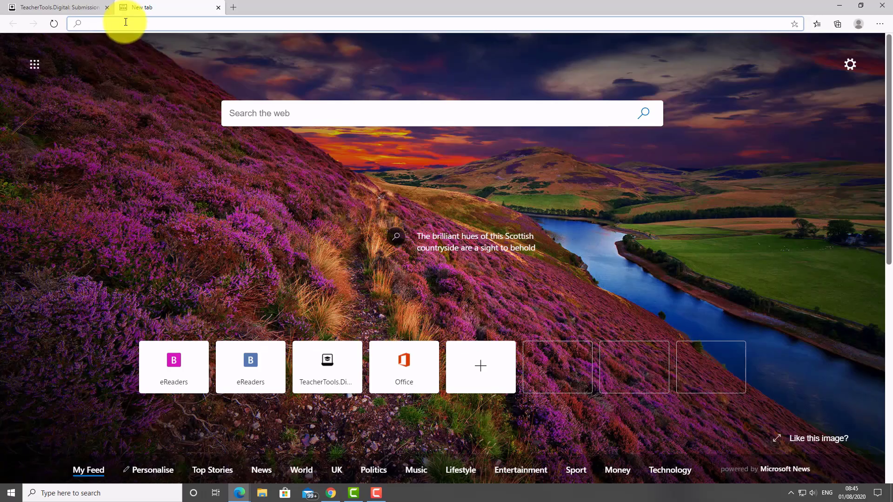
pyautogui.hotkey('ctrl', 'v')
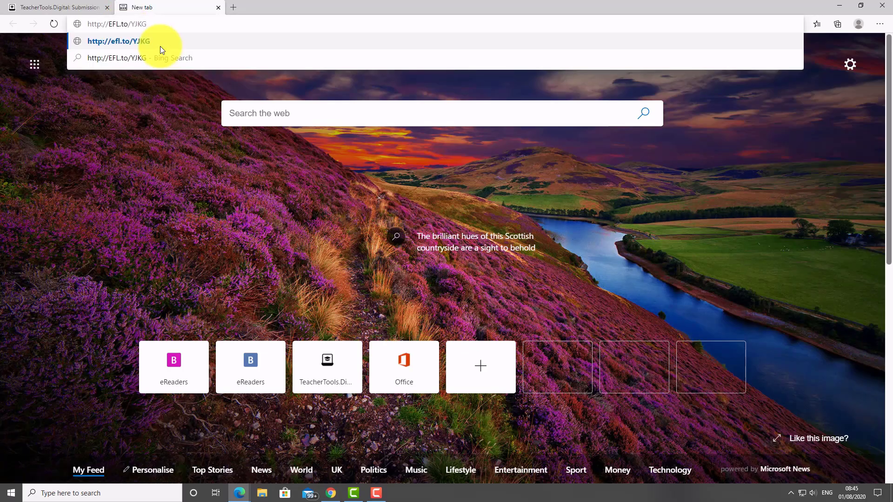
pyautogui.press('Return')
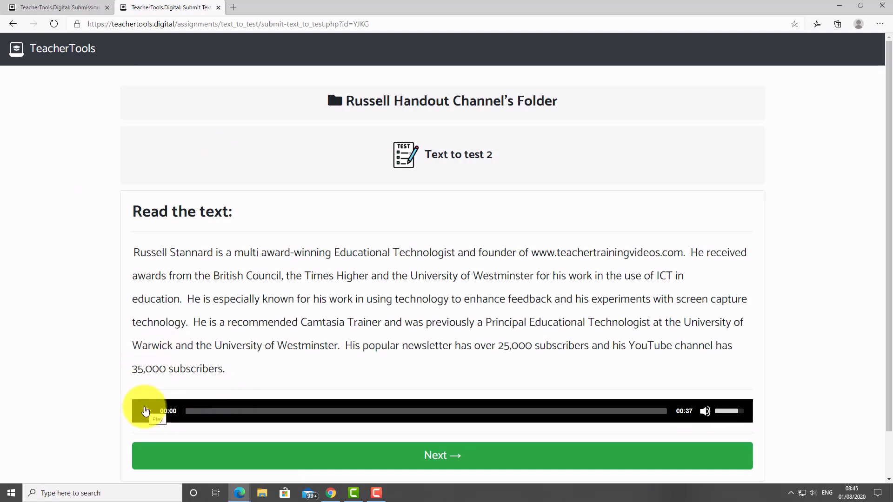
# Play a few seconds of the read-aloud audio, pause it, and continue to Check the words.
pyautogui.scroll(-1, 742, 199)
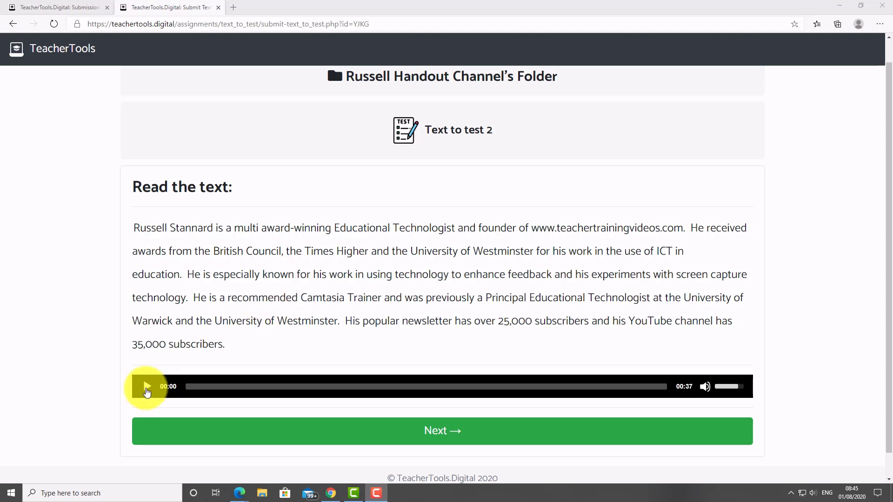
pyautogui.click(146, 390)
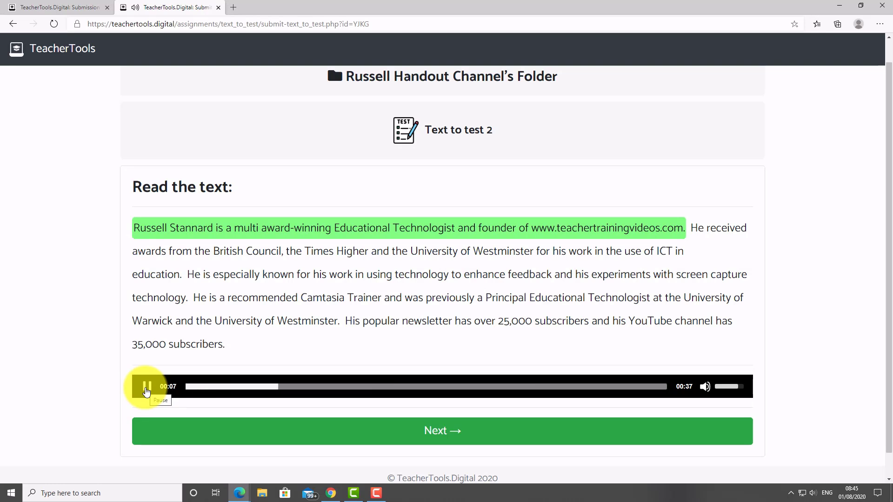
pyautogui.click(146, 392)
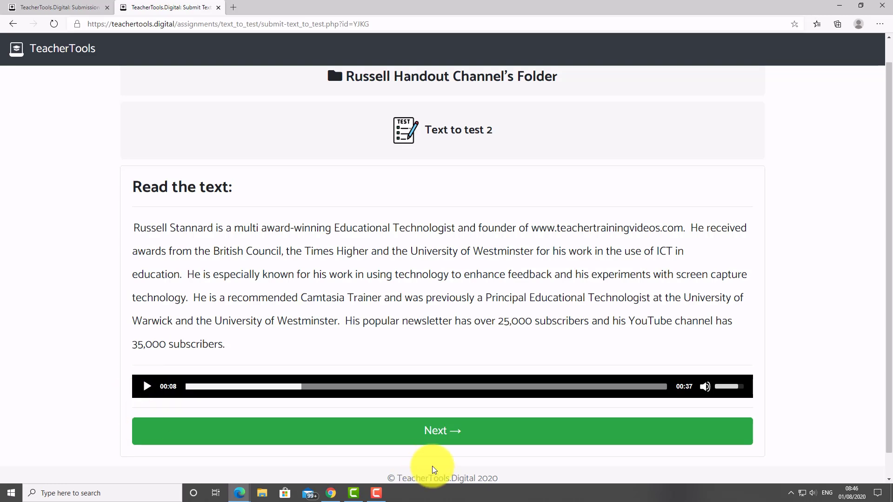
pyautogui.click(440, 433)
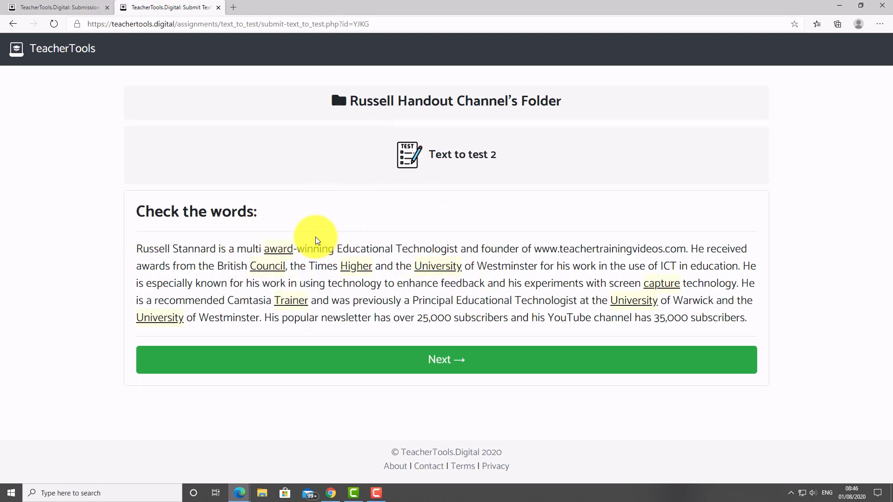
# Answer vocabulary questions 1-3 with Council, Higher and Trainer.
pyautogui.click(442, 361)
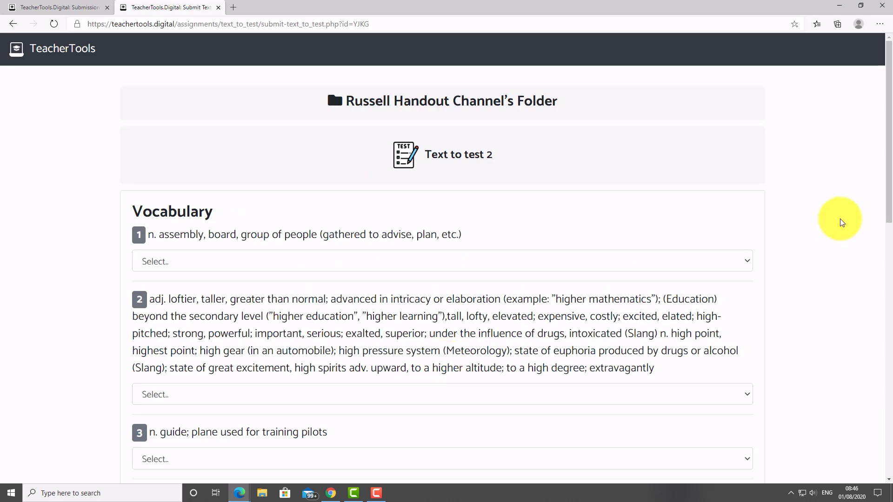
pyautogui.scroll(-1, 875, 190)
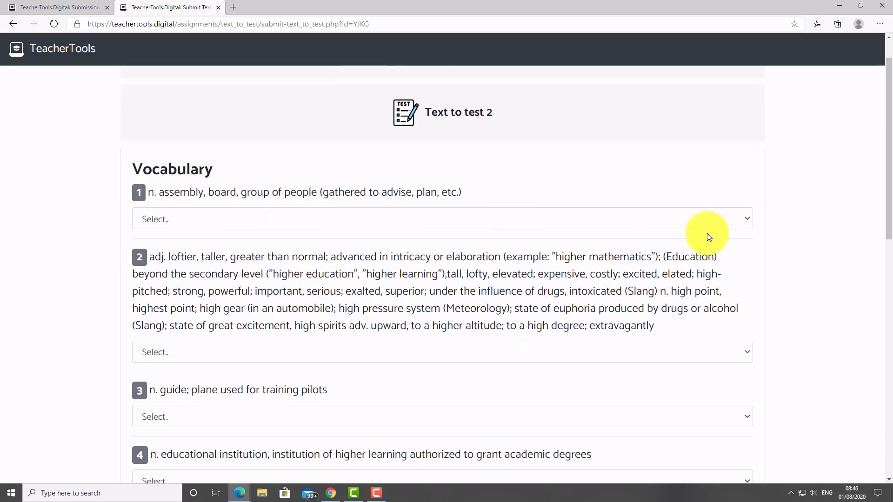
pyautogui.click(750, 219)
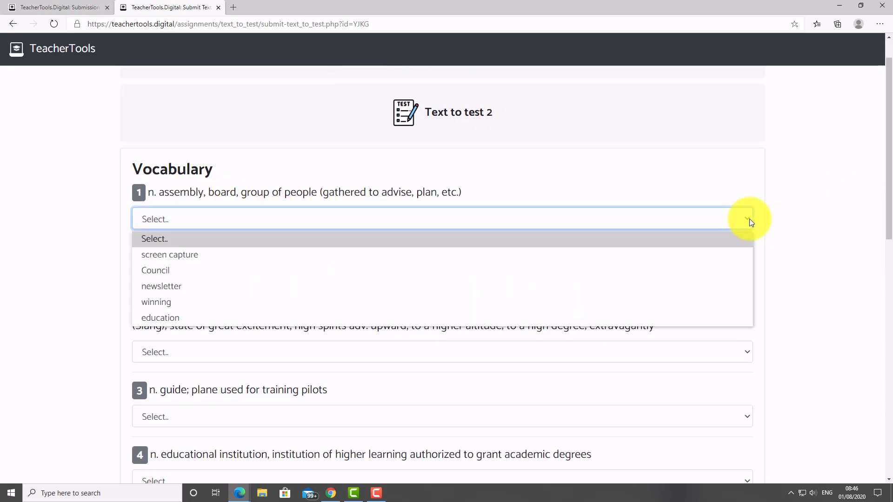
pyautogui.click(174, 269)
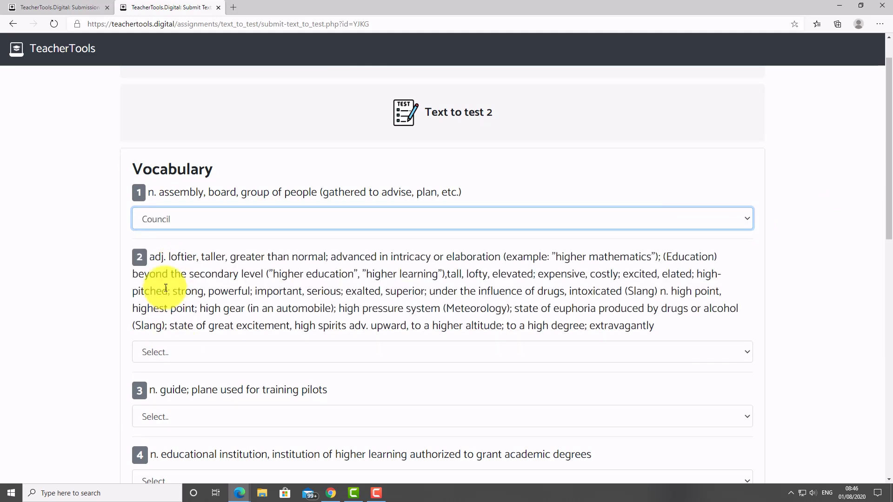
pyautogui.click(746, 351)
pyautogui.click(154, 419)
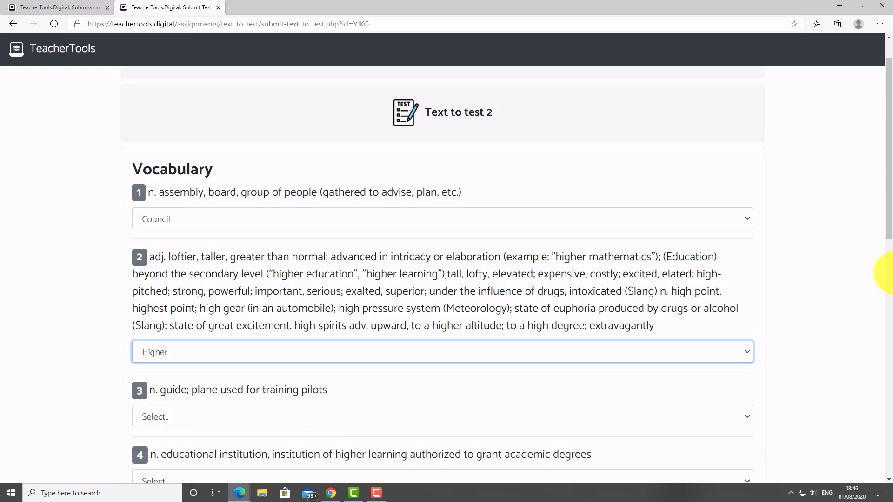
pyautogui.scroll(-2, 879, 252)
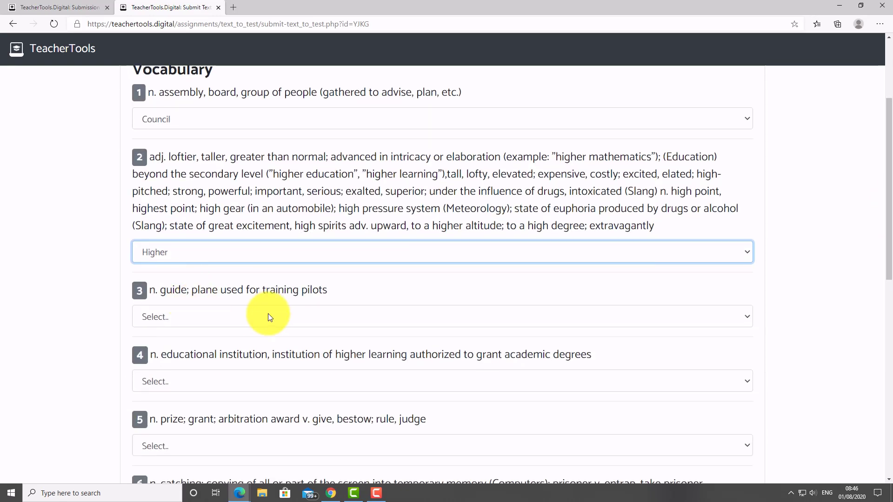
pyautogui.click(750, 321)
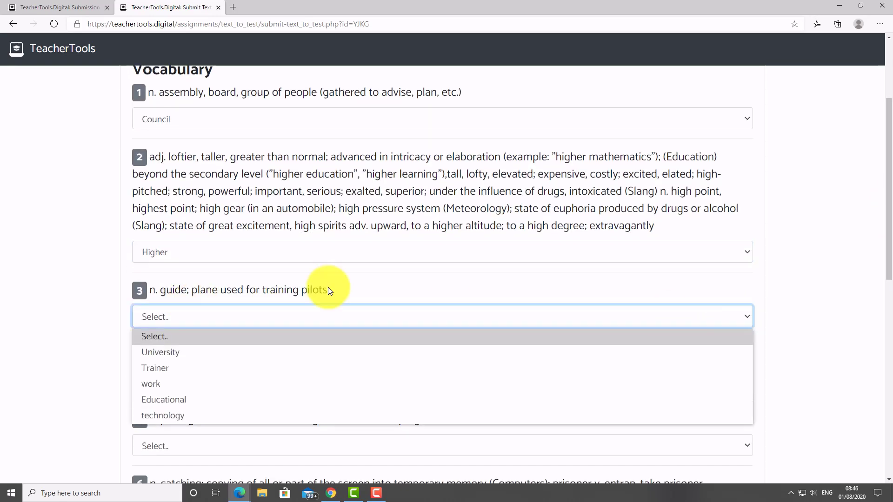
pyautogui.click(179, 367)
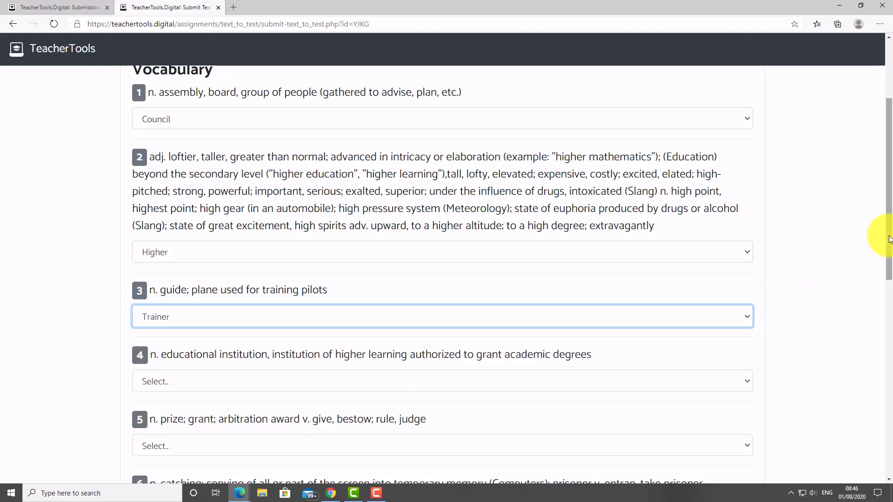
# Answer vocabulary questions 4-6 with University, award and capture.
pyautogui.moveTo(887, 239); pyautogui.dragTo(887, 289)
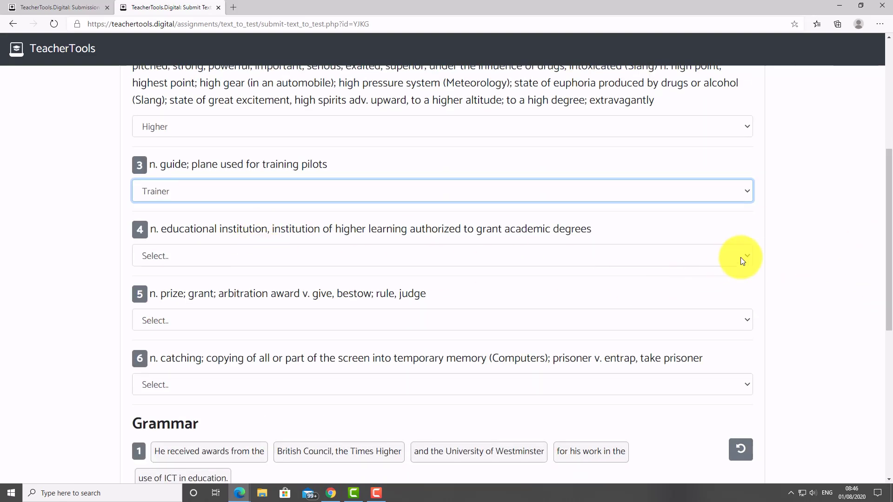
pyautogui.click(737, 256)
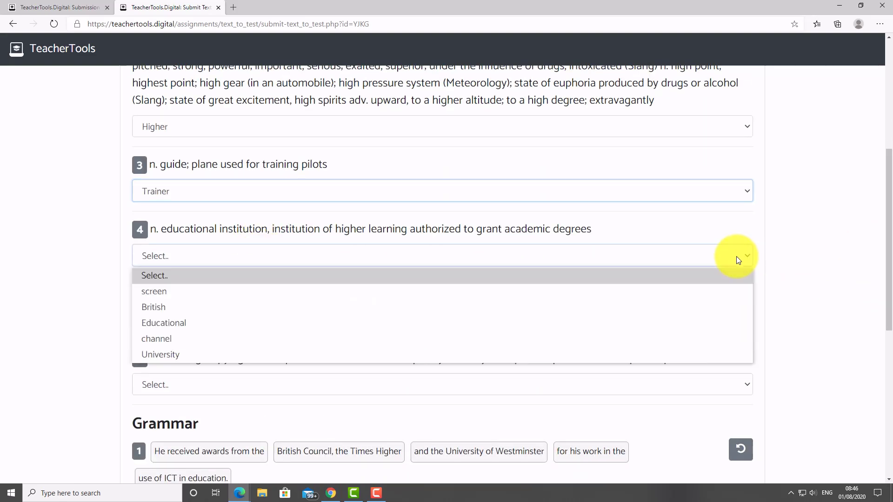
pyautogui.click(163, 353)
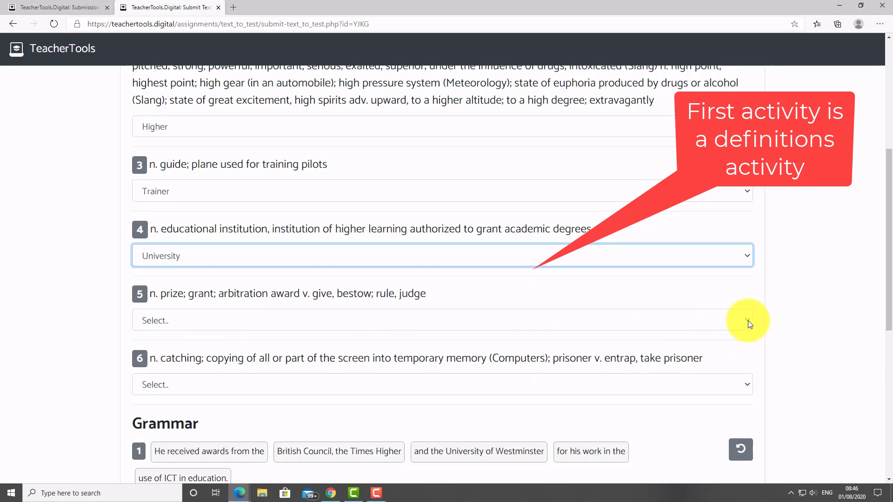
pyautogui.click(748, 320)
pyautogui.click(188, 372)
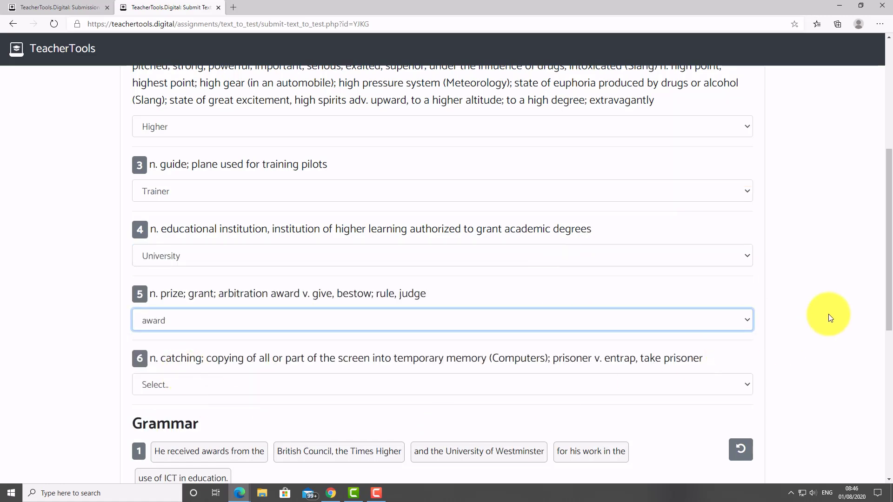
pyautogui.scroll(-2, 878, 309)
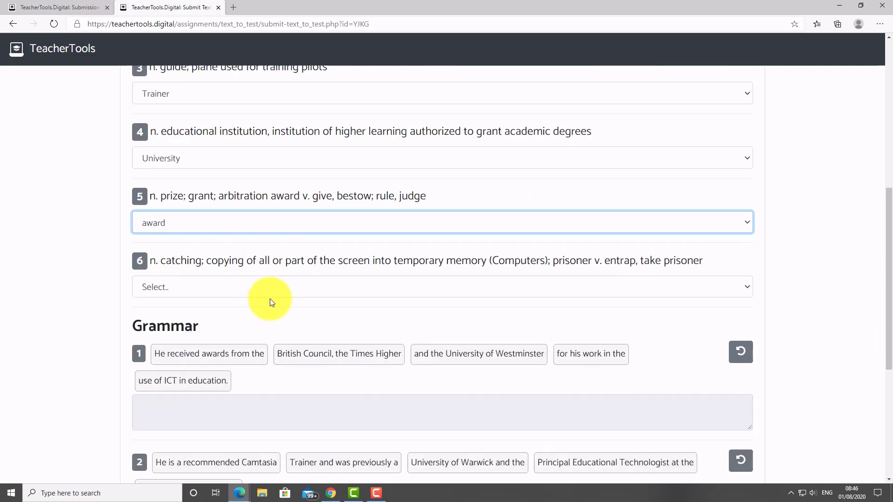
pyautogui.click(743, 288)
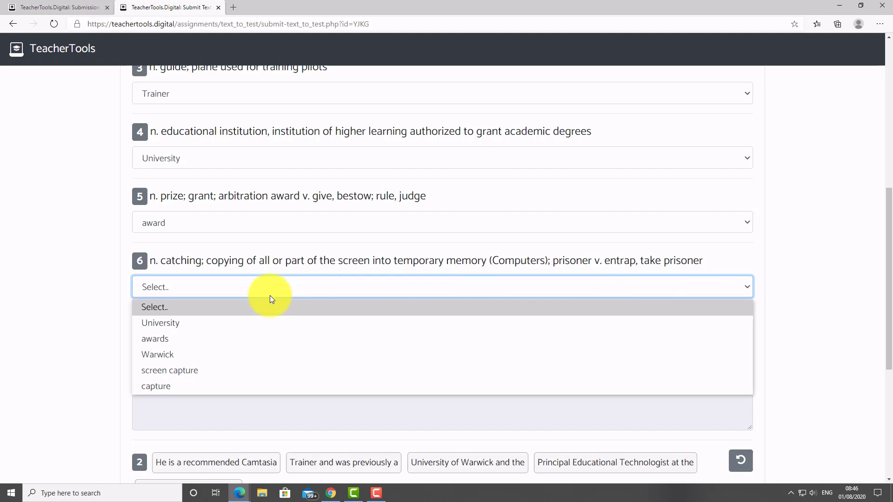
pyautogui.click(161, 386)
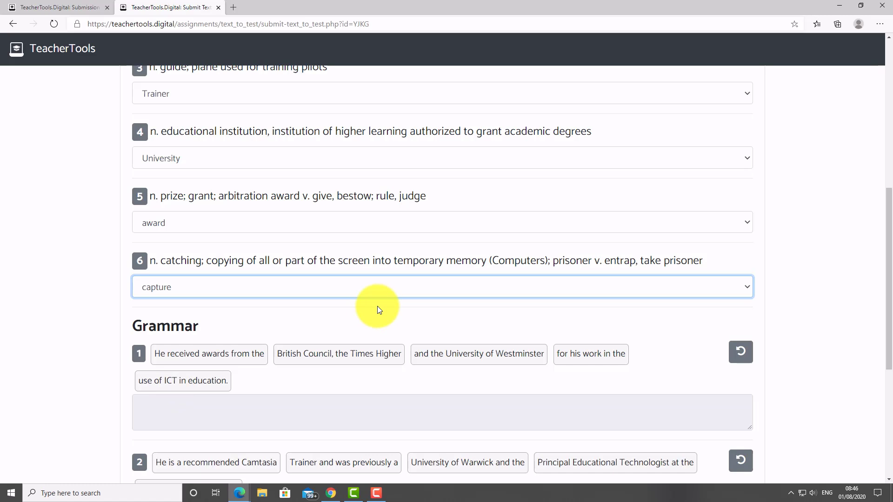
pyautogui.scroll(-4, 889, 259)
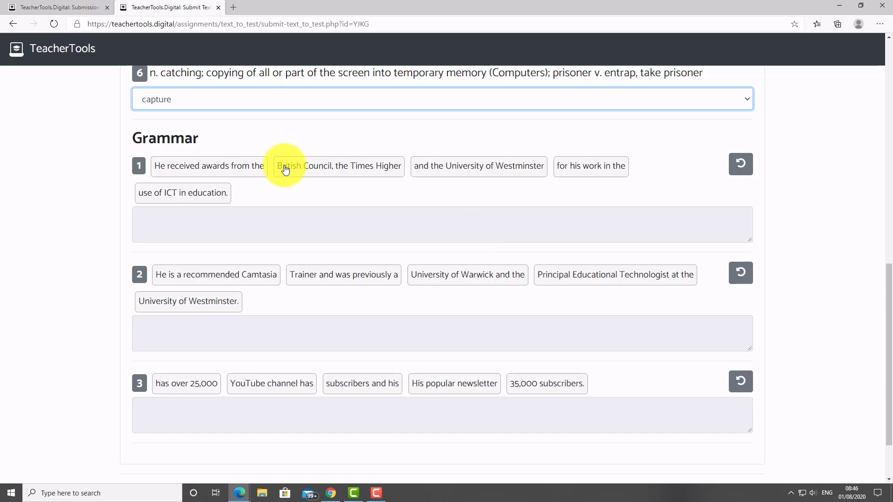
# Build grammar sentence 1, resetting once, ending with 'use of ICT in education.'.
pyautogui.click(222, 170)
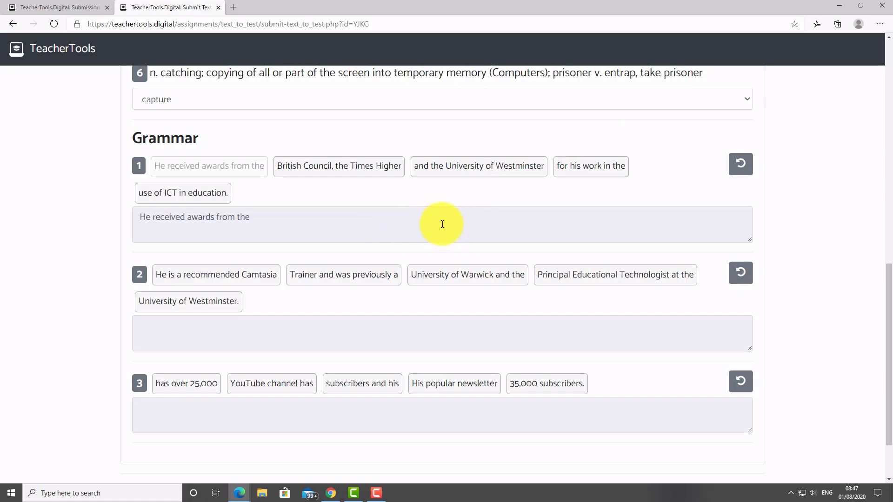
pyautogui.click(329, 169)
pyautogui.click(600, 169)
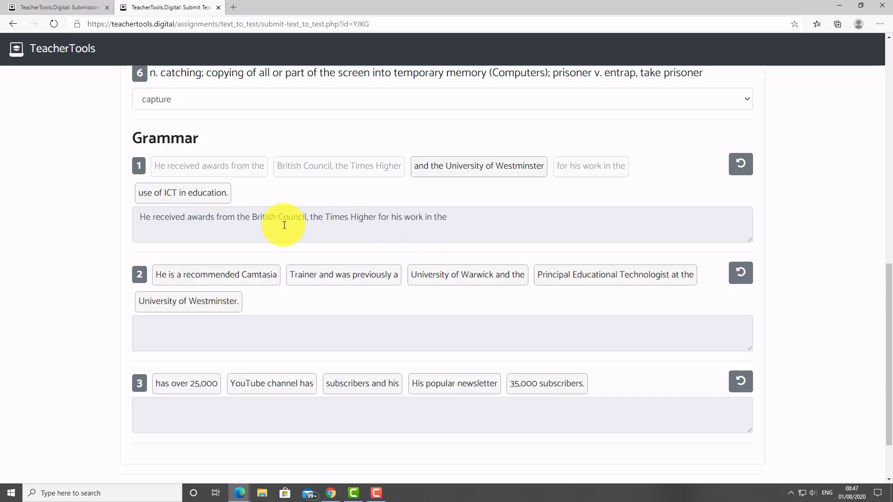
pyautogui.click(750, 167)
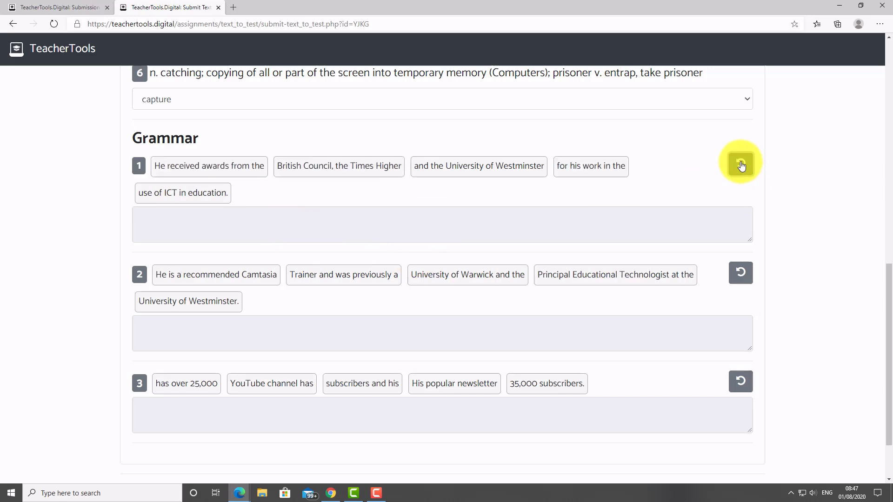
pyautogui.click(203, 168)
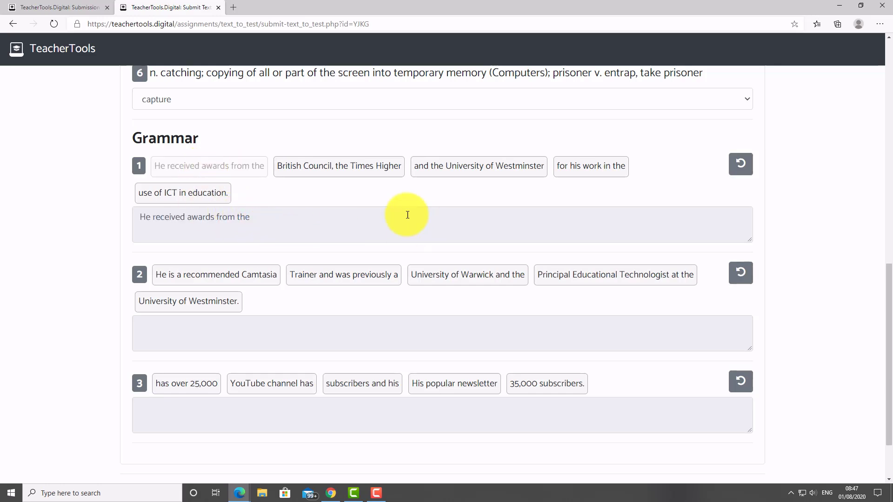
pyautogui.click(326, 174)
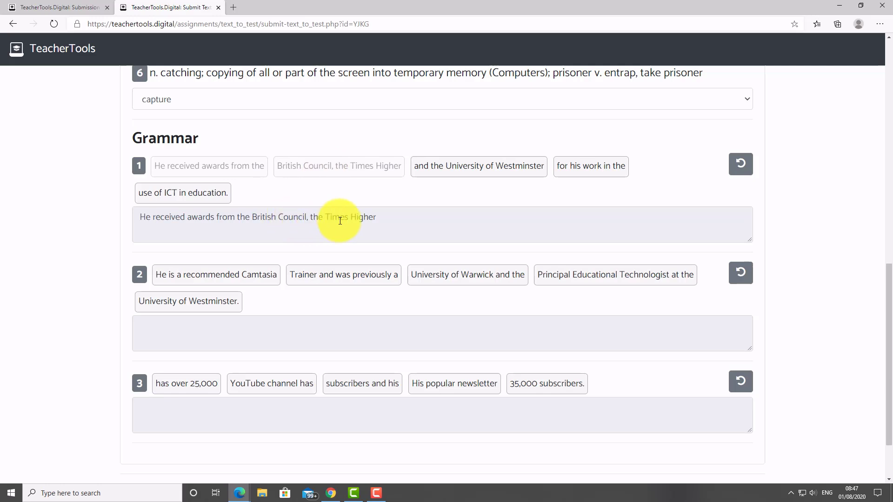
pyautogui.click(487, 177)
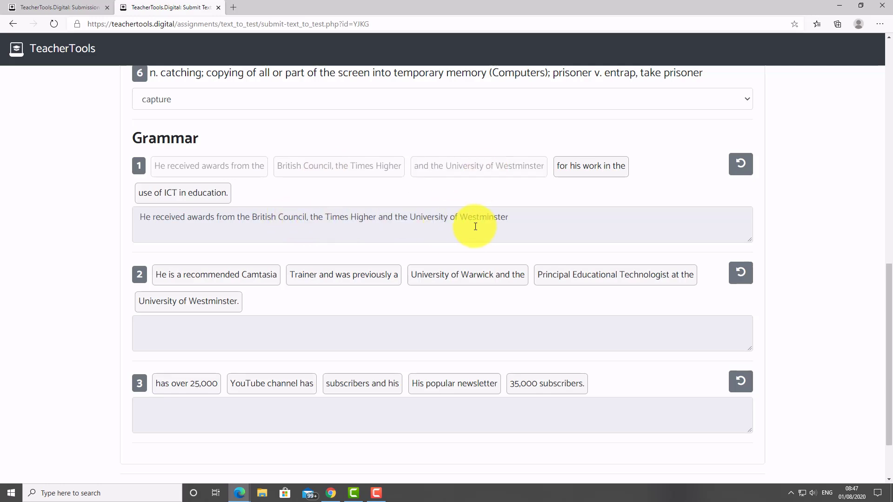
pyautogui.click(581, 172)
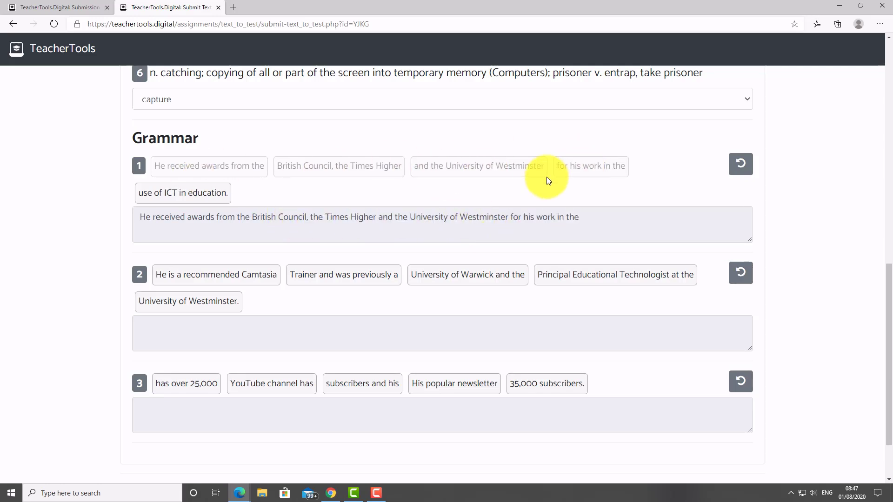
pyautogui.click(165, 200)
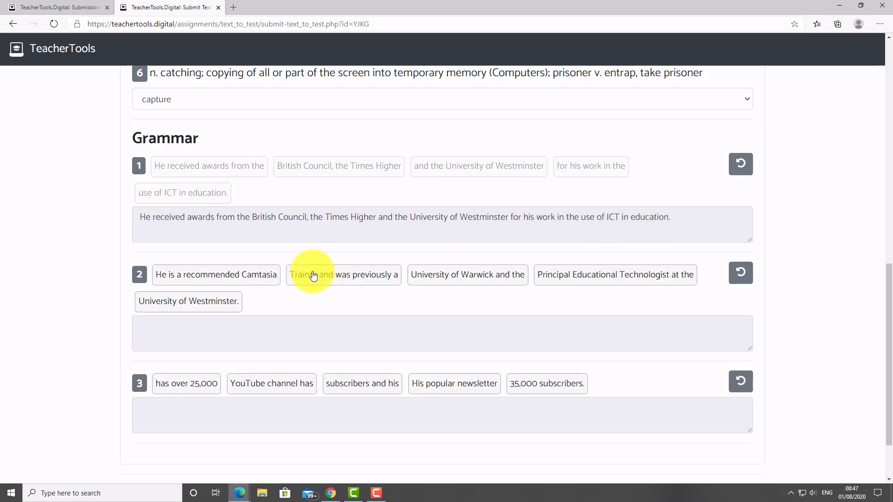
# Assemble grammar sentence 2 from its Camtasia Trainer chunks, with the Warwick chunk placed last.
pyautogui.click(225, 273)
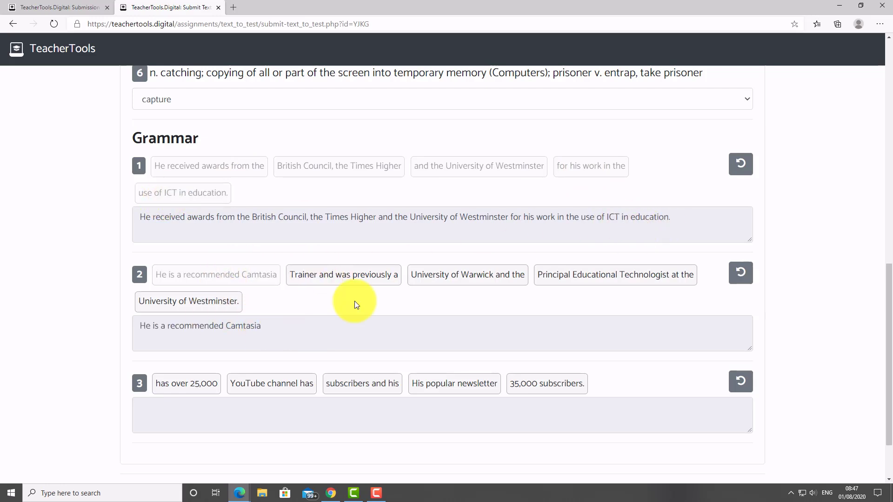
pyautogui.click(355, 276)
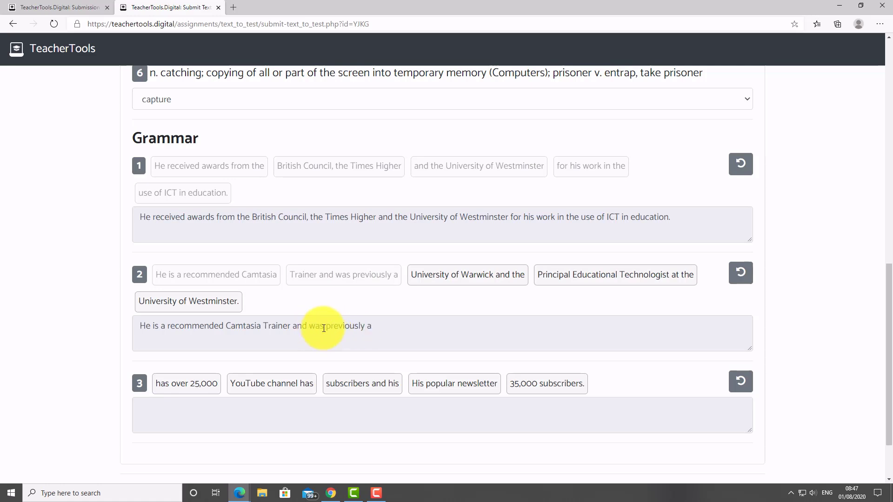
pyautogui.click(618, 277)
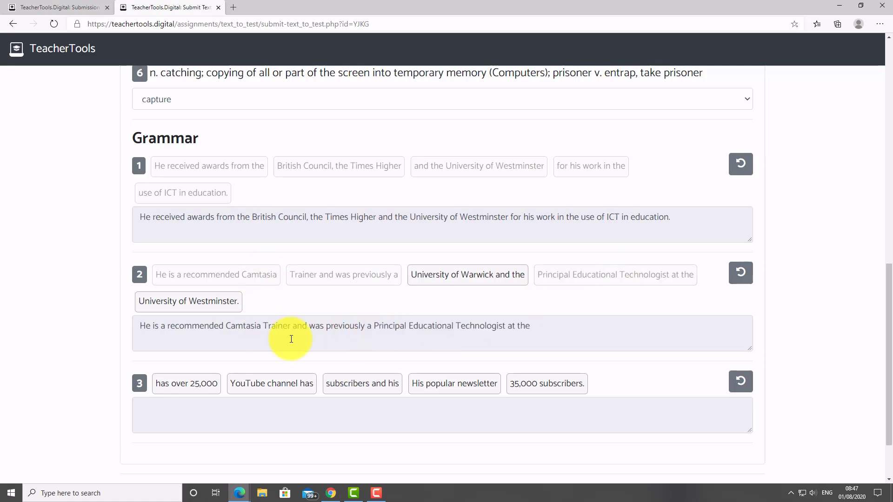
pyautogui.click(170, 302)
pyautogui.click(456, 280)
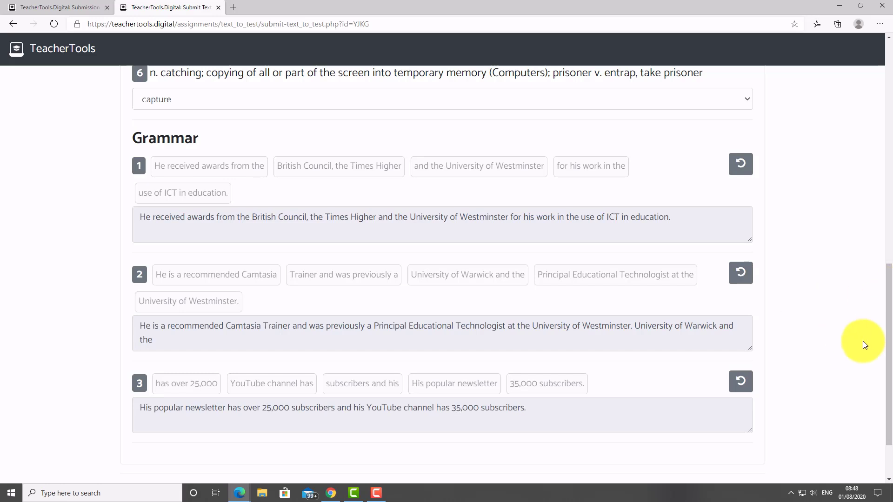
pyautogui.scroll(-3, 878, 325)
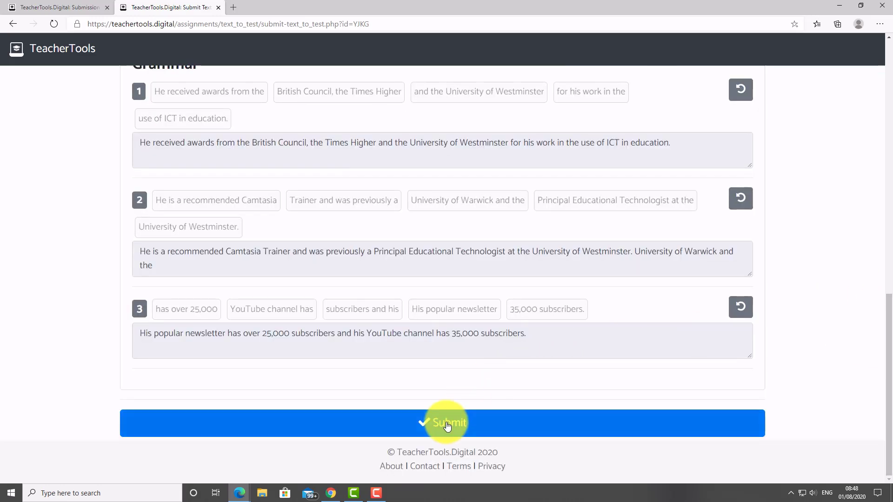
# Submit the test, filling in the student's name, email address and email confirmation in Submitter Details.
pyautogui.click(447, 427)
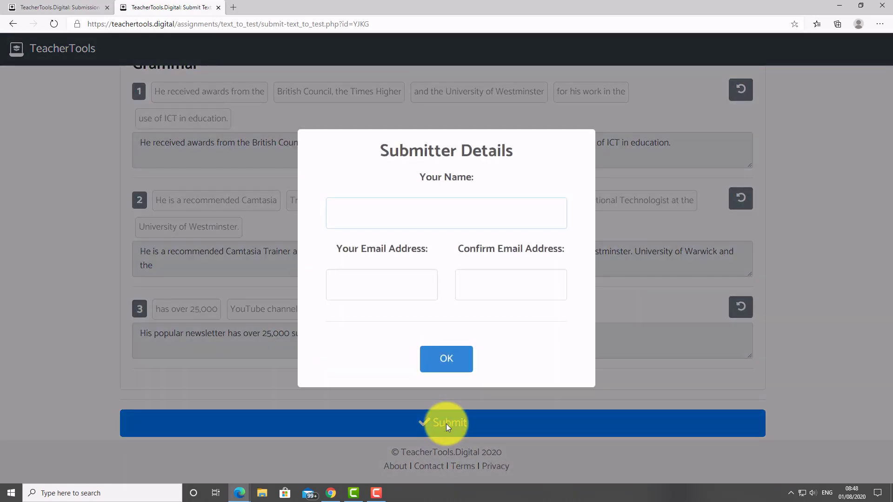
pyautogui.write('Russell')
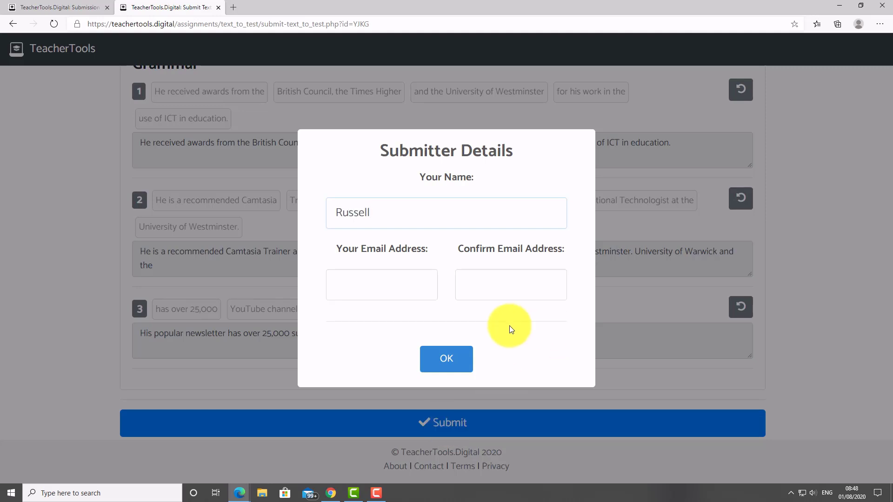
pyautogui.click(360, 277)
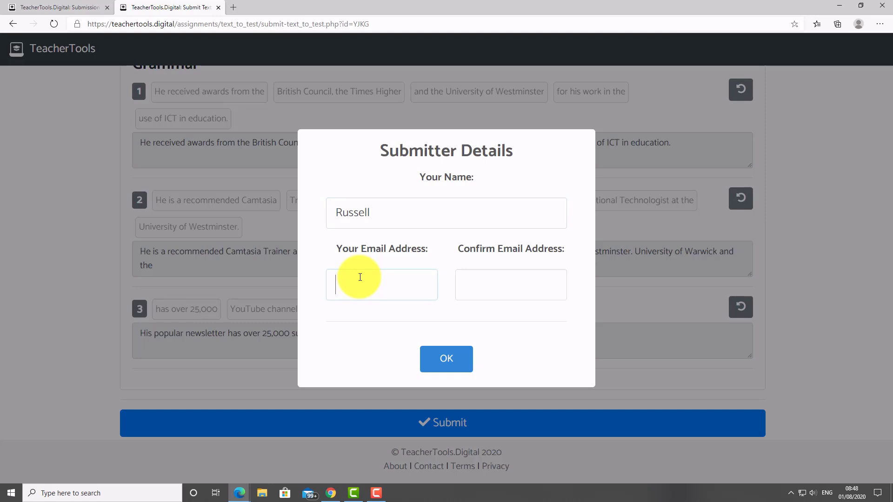
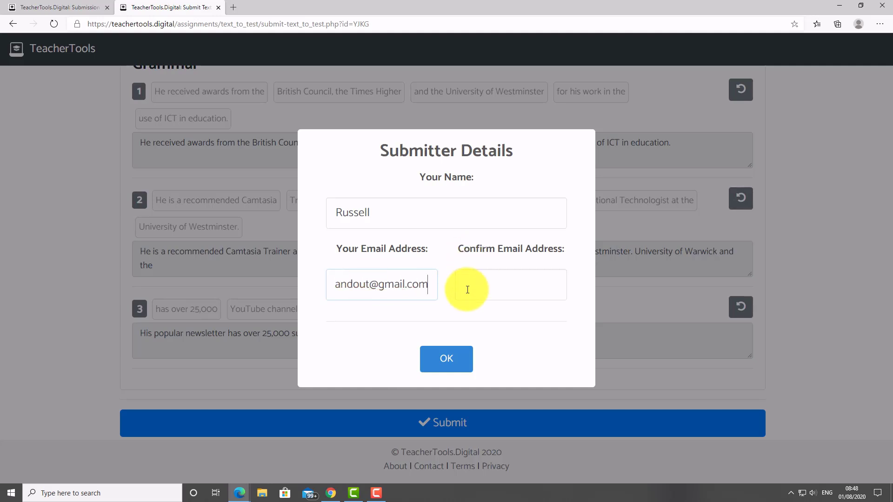
pyautogui.click(467, 289)
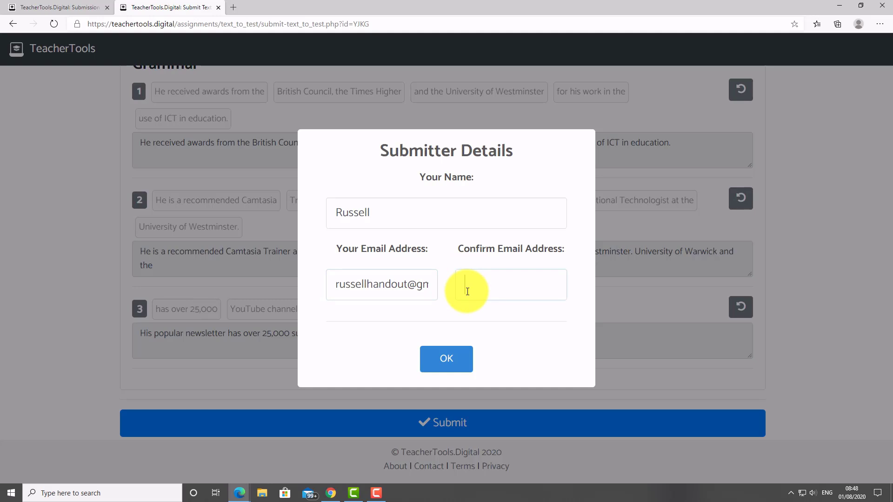
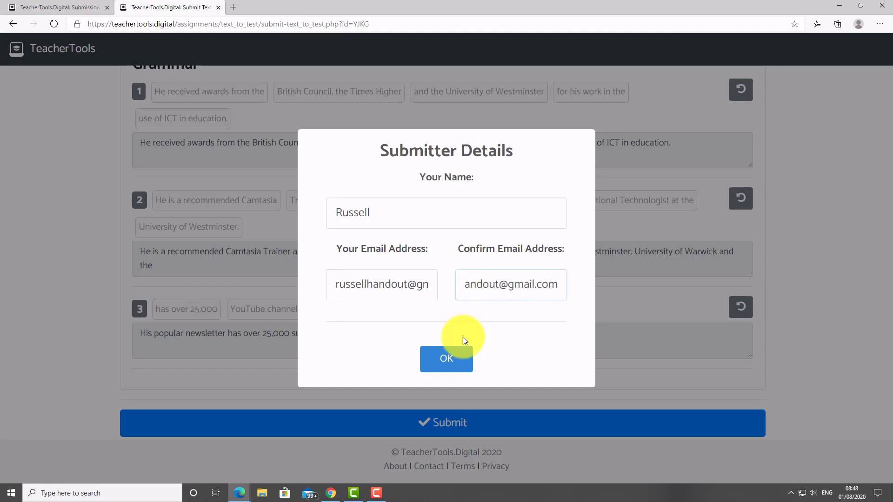
pyautogui.click(447, 359)
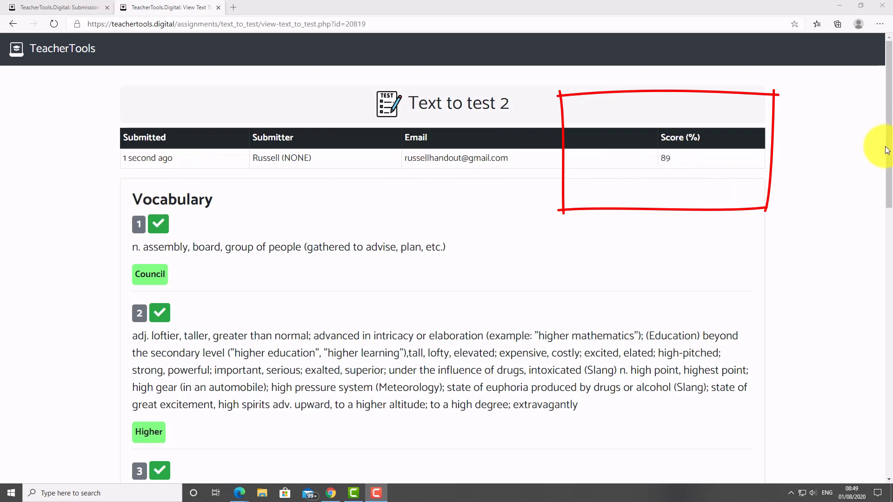
# Scroll through the 89% results past the Vocabulary answers to the Grammar sentences, where sentence 2 is wrong.
pyautogui.scroll(-1, 888, 161)
pyautogui.scroll(-3, 879, 161)
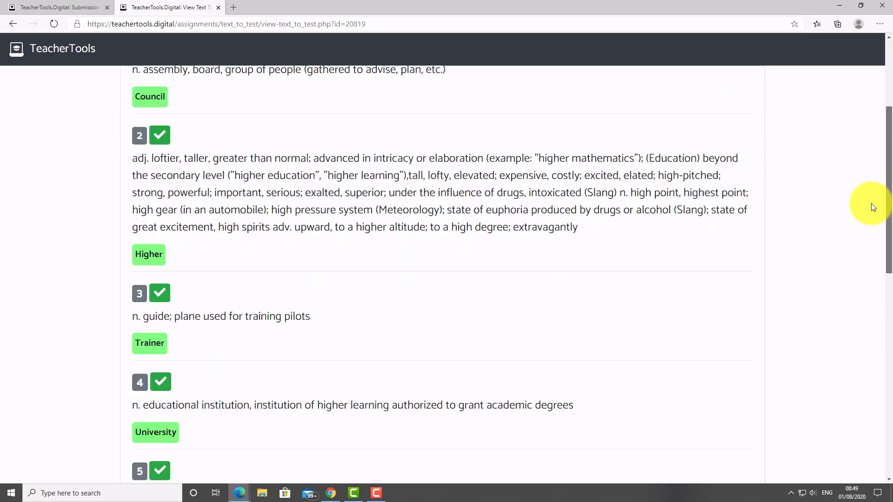
pyautogui.scroll(-5, 873, 208)
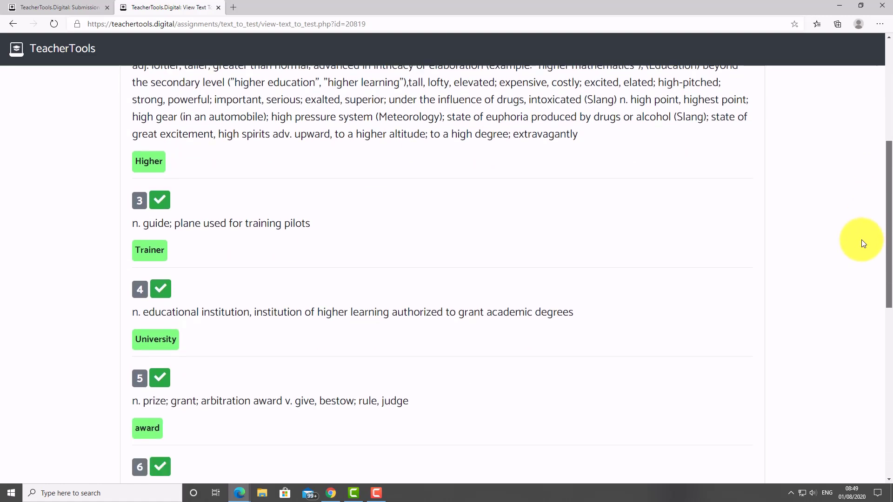
pyautogui.scroll(-3, 848, 302)
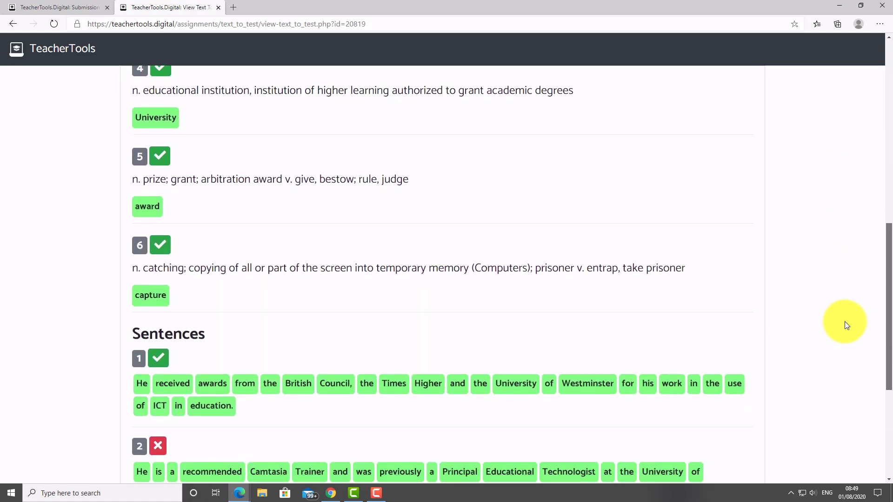
pyautogui.scroll(-2, 843, 353)
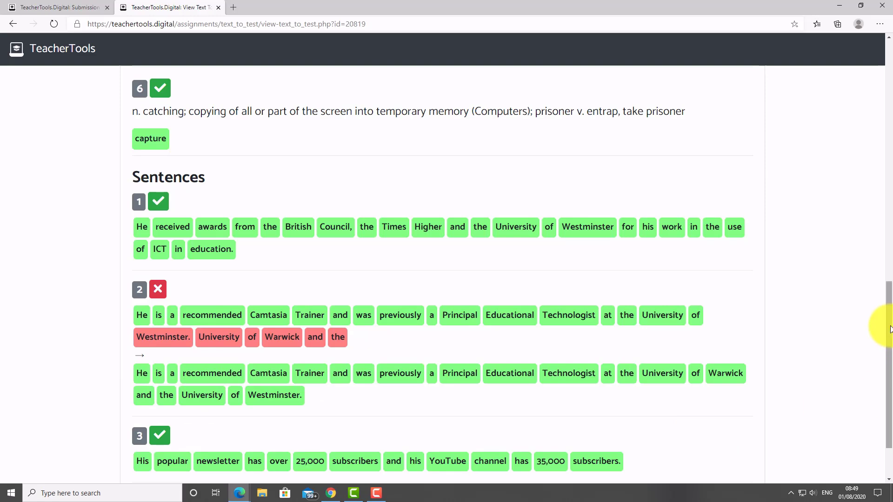
pyautogui.moveTo(890, 328); pyautogui.dragTo(884, 363)
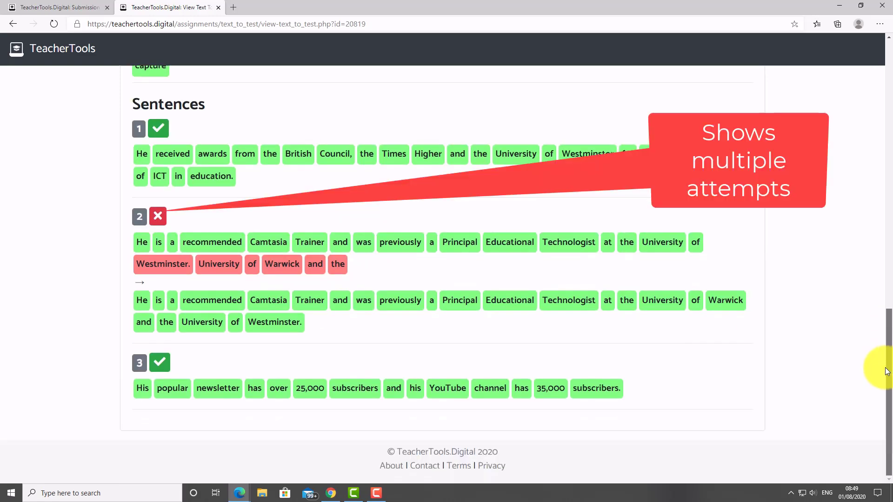
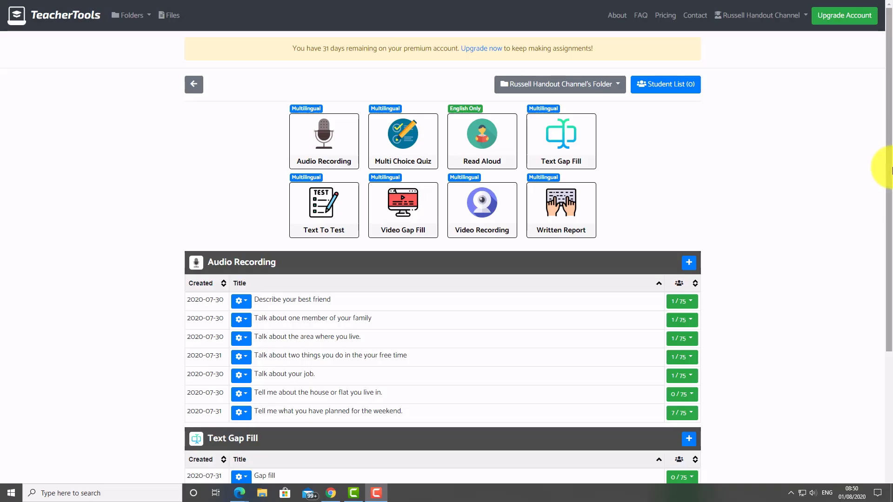
# Scroll down the TeacherTools dashboard to the assignment tables.
pyautogui.moveTo(889, 187); pyautogui.dragTo(889, 342)
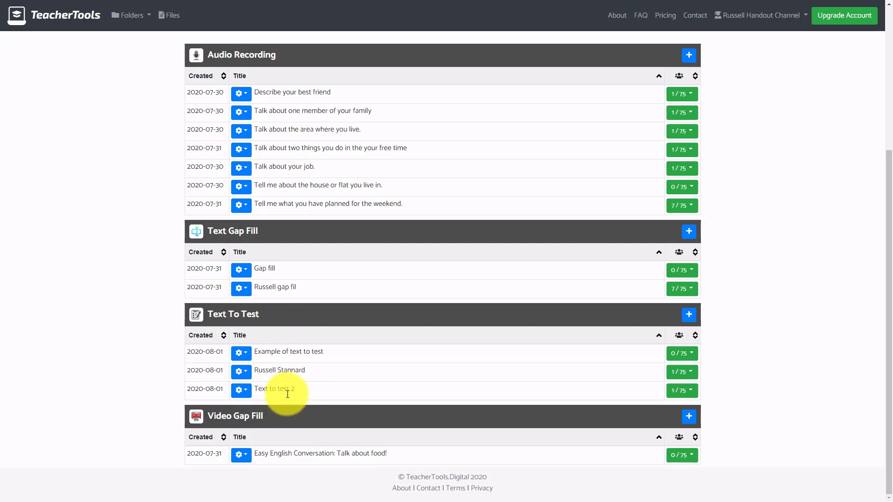
# View the single student submission for Text to test 2 and its marked answers.
pyautogui.click(691, 393)
pyautogui.click(649, 449)
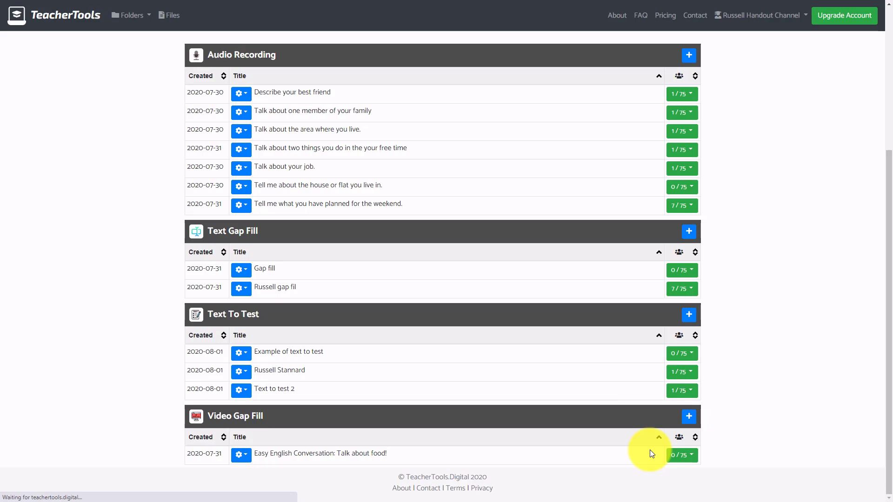
pyautogui.moveTo(890, 117); pyautogui.dragTo(891, 114)
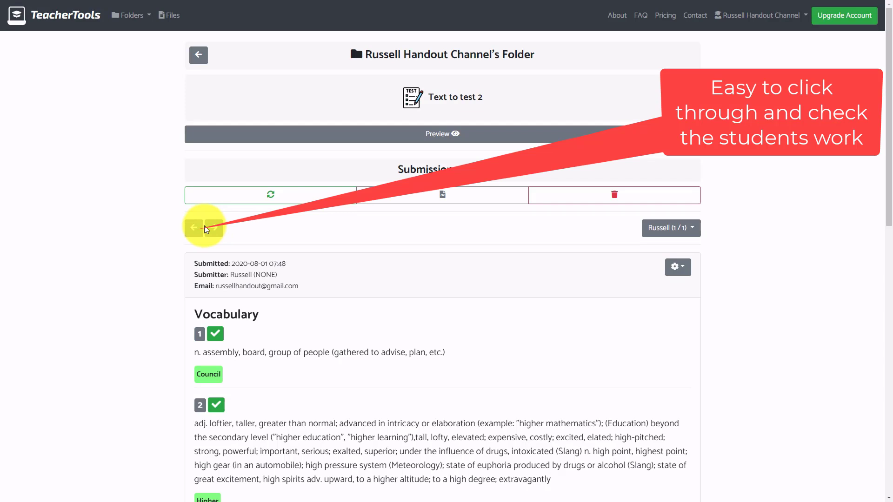
# Return to the channel's folder dashboard from the Folders dropdown.
pyautogui.click(126, 15)
pyautogui.click(81, 42)
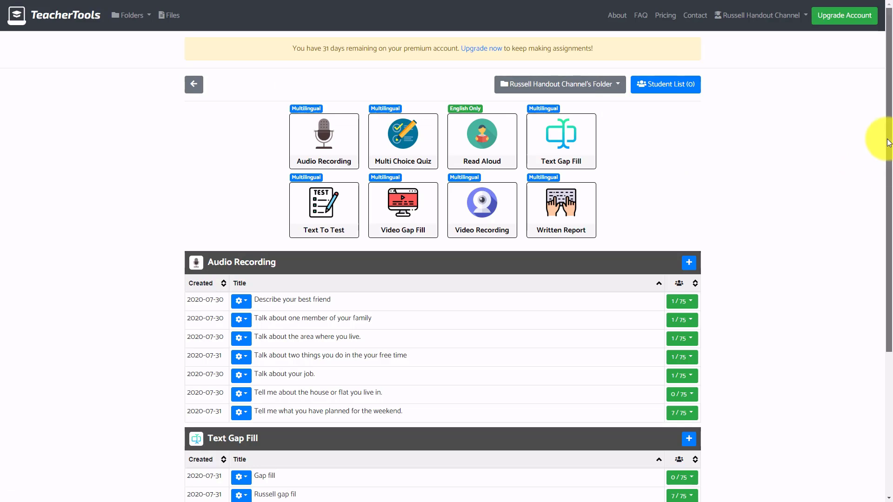
# Open the Pricing page and look over the Premium and Institution plans.
pyautogui.click(666, 20)
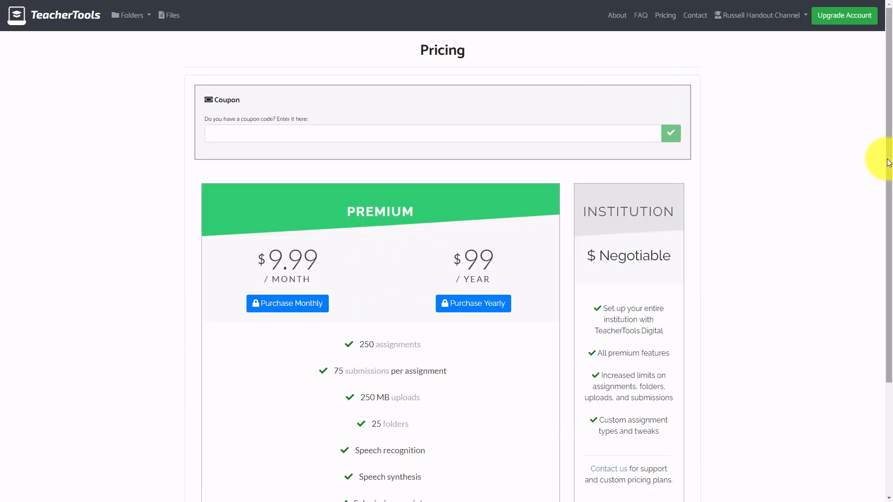
pyautogui.scroll(-2, 884, 200)
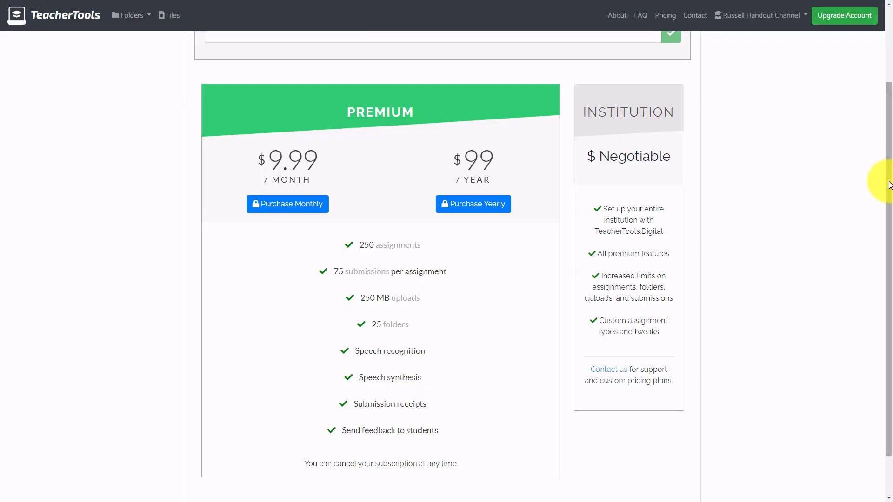
pyautogui.scroll(2, 877, 154)
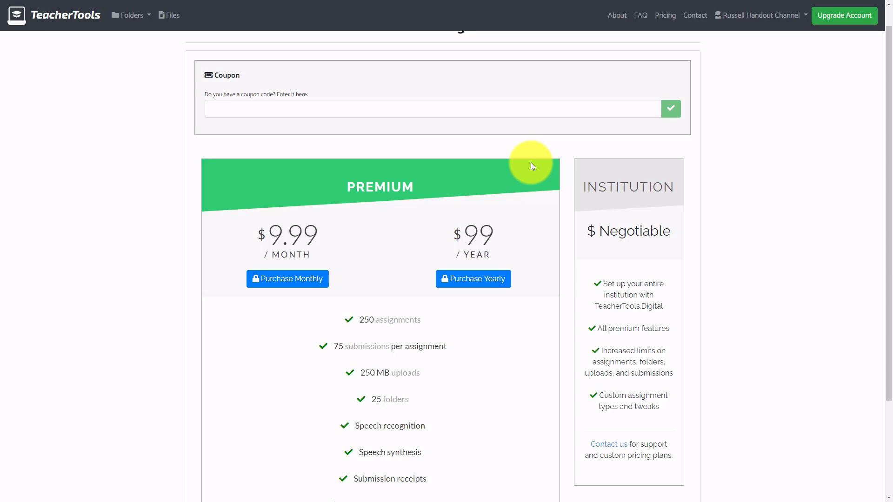
# Paste the coupon code into the coupon box, apply it, and confirm the 40% discount.
pyautogui.click(231, 110)
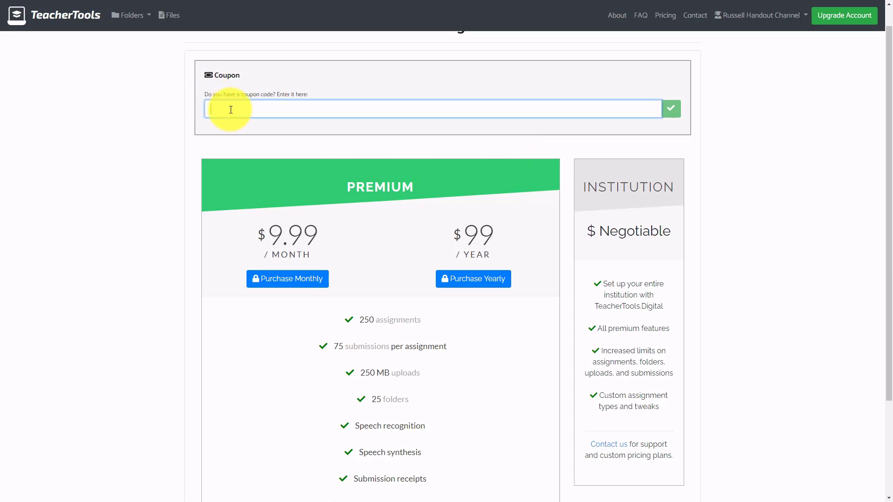
pyautogui.write('TTV-RUSSELL-2020')
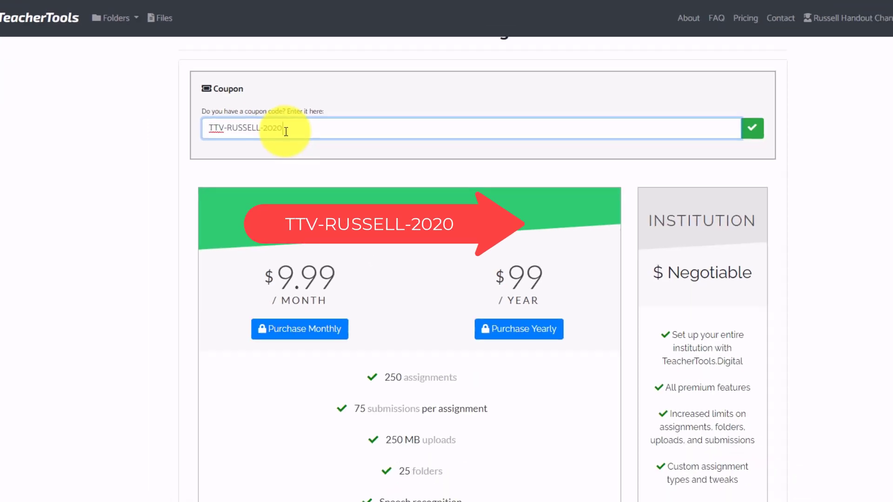
pyautogui.click(672, 110)
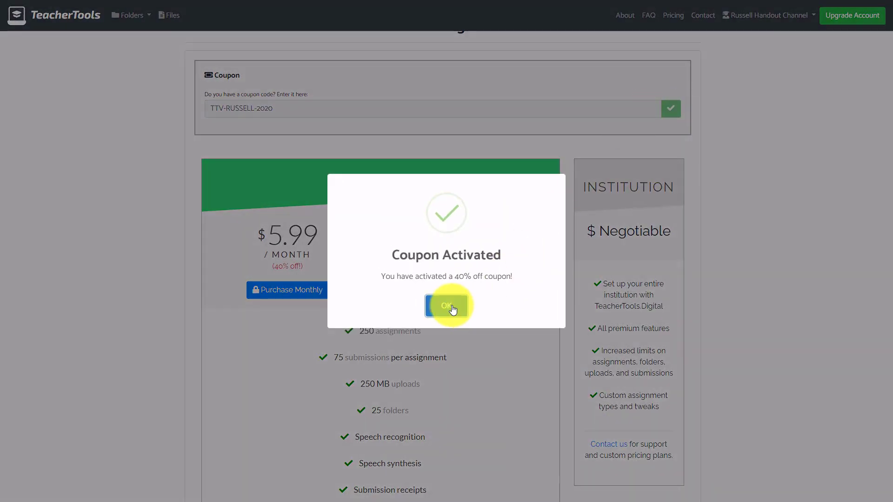
pyautogui.click(448, 307)
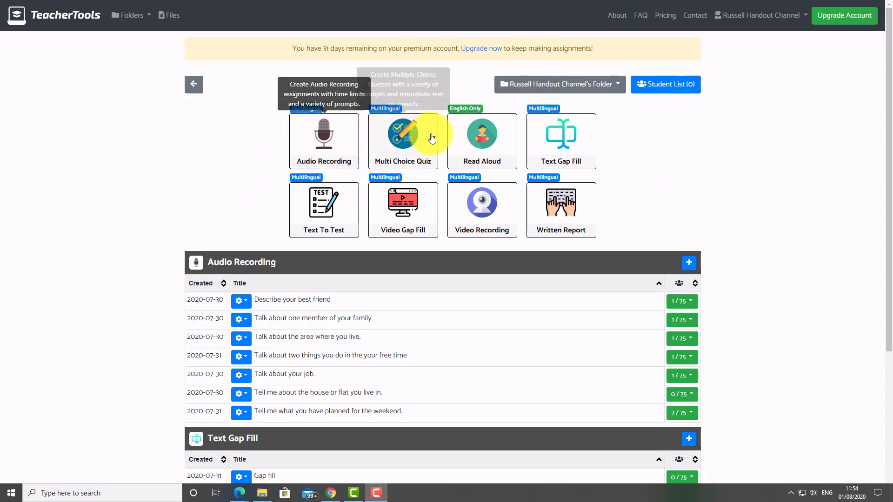
# Create a new Text Gap Fill titled 'Gap fill example'.
pyautogui.click(565, 148)
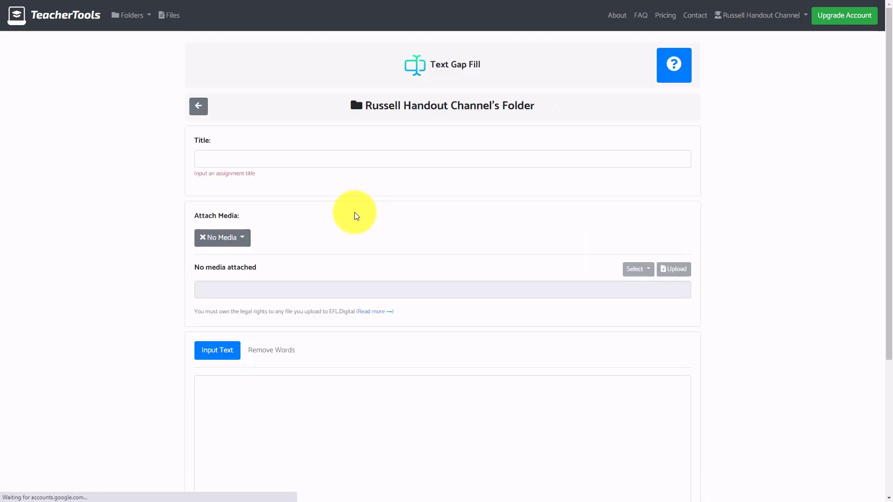
pyautogui.click(267, 160)
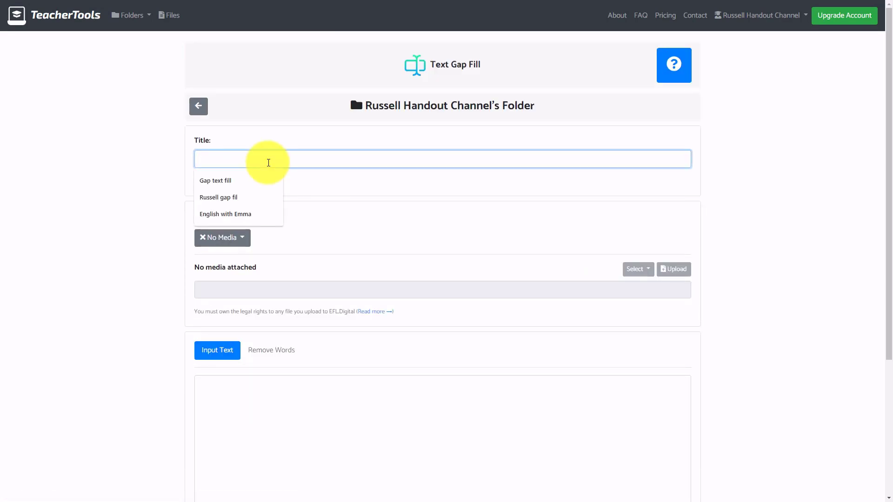
pyautogui.write('Gap ')
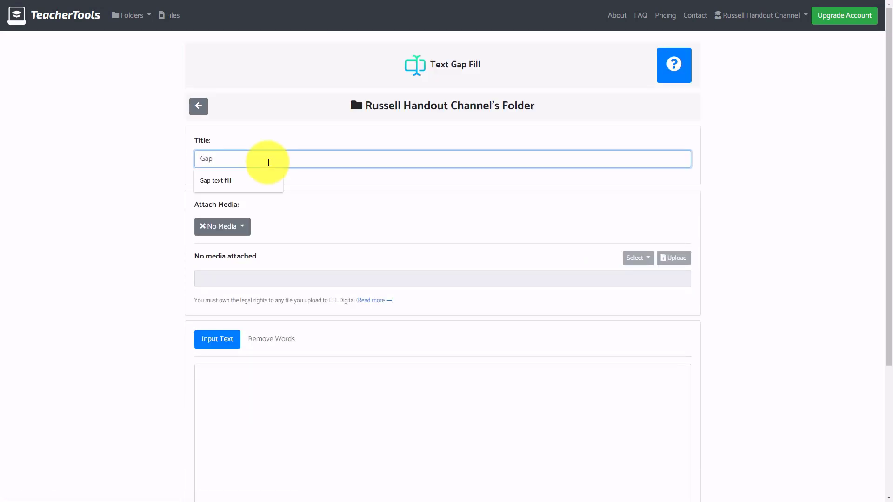
pyautogui.write('fill example')
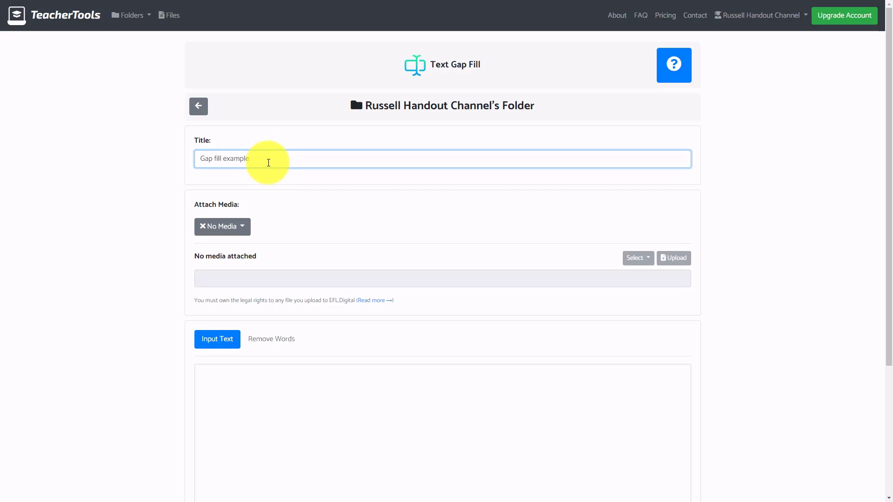
# Copy the opening biography paragraph from the website for the gap fill text.
pyautogui.click(238, 412)
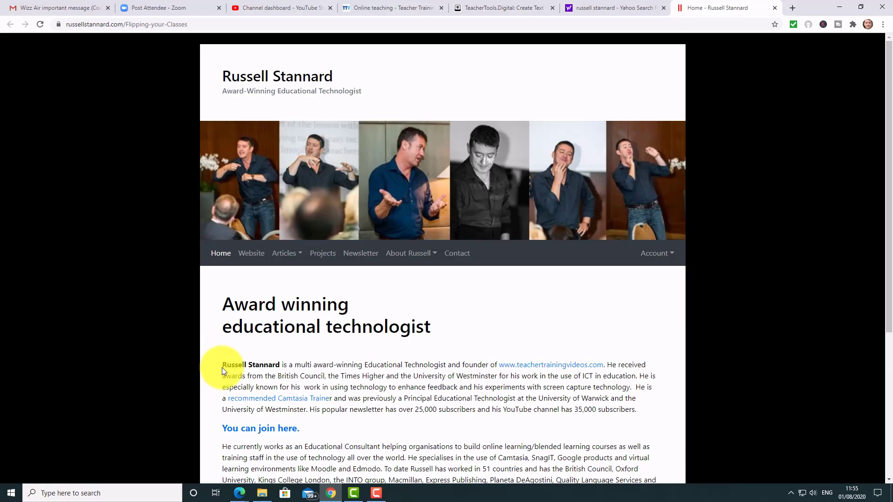
pyautogui.moveTo(221, 364); pyautogui.dragTo(638, 413)
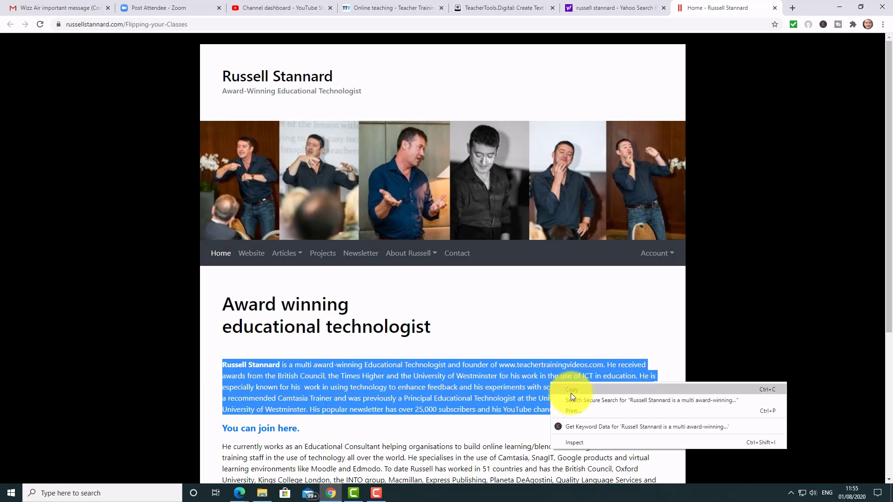
pyautogui.click(571, 391)
pyautogui.click(513, 14)
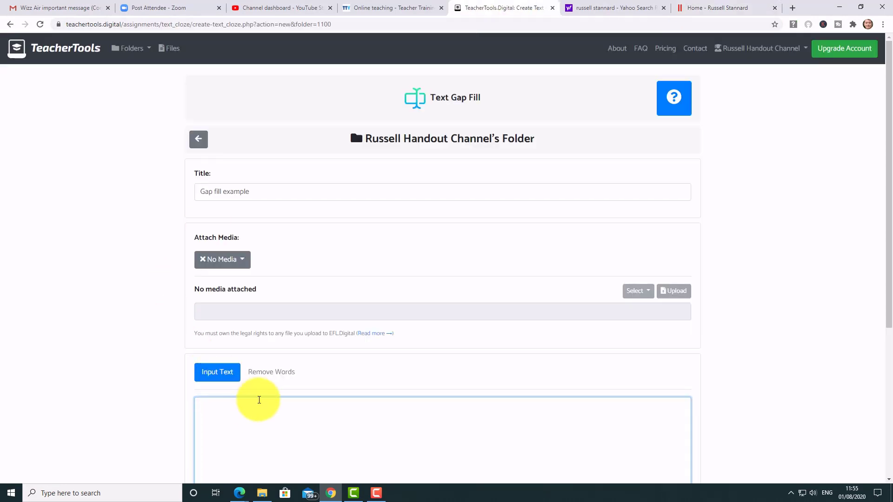
# Paste the 639-character biography paragraph into the Input Text box.
pyautogui.hotkey('ctrl', 'v')
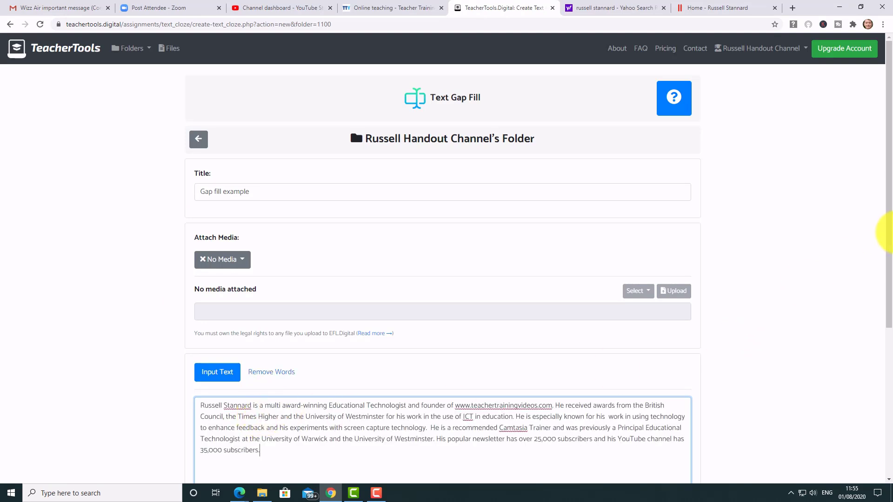
pyautogui.moveTo(887, 229); pyautogui.dragTo(887, 296)
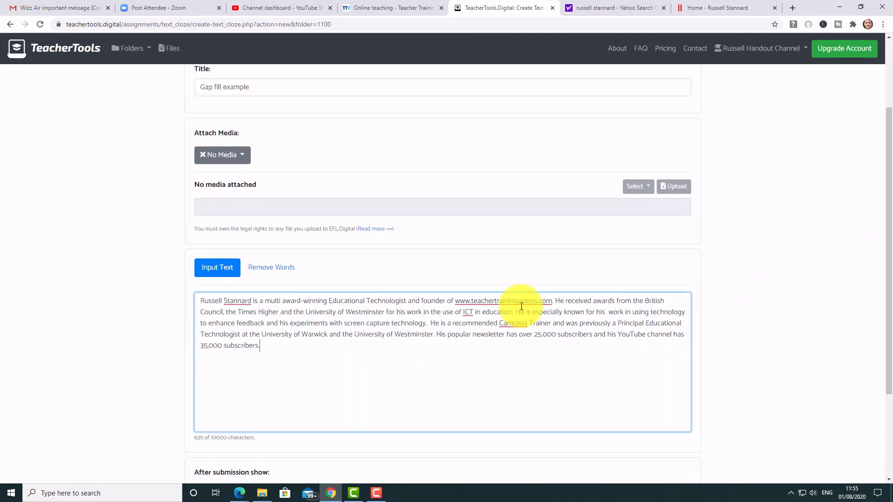
pyautogui.click(222, 268)
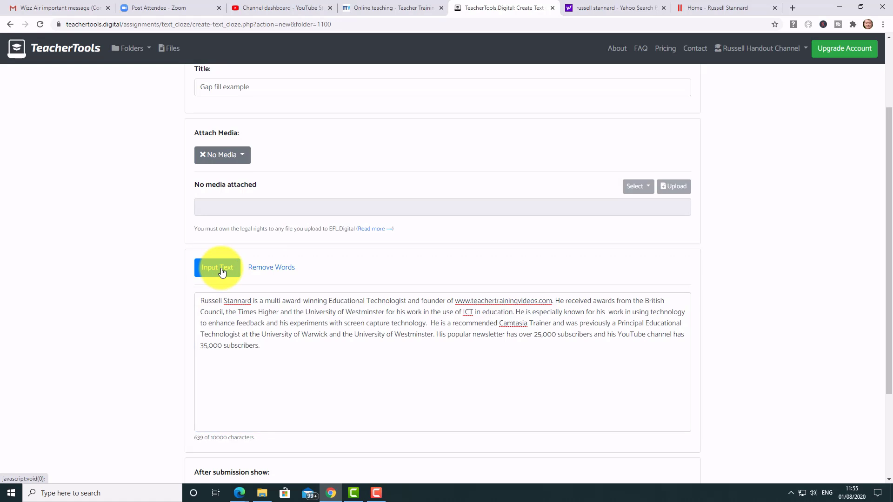
# Mark Technologist, Council, both 'technology' words and University as the five gaps.
pyautogui.click(283, 271)
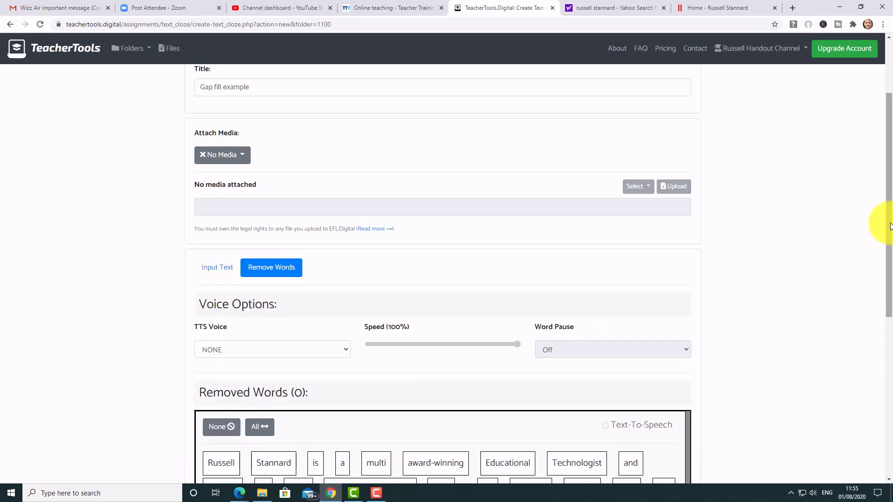
pyautogui.moveTo(891, 238); pyautogui.dragTo(880, 343)
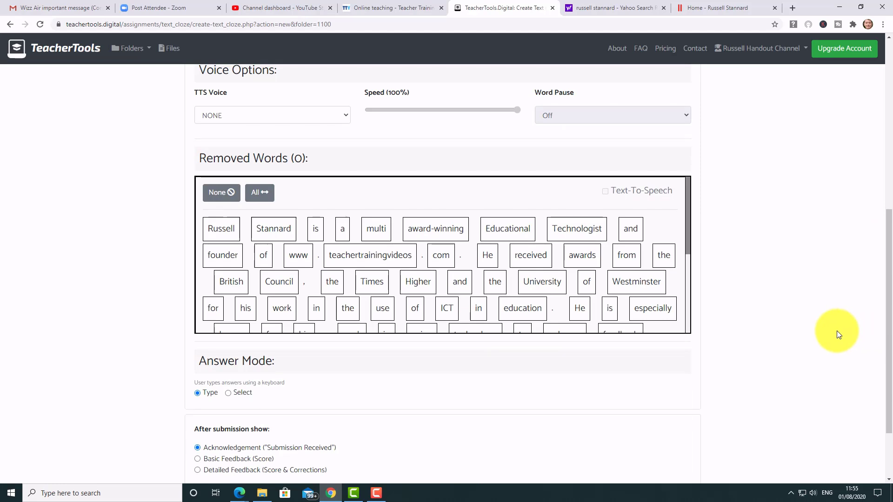
pyautogui.click(577, 230)
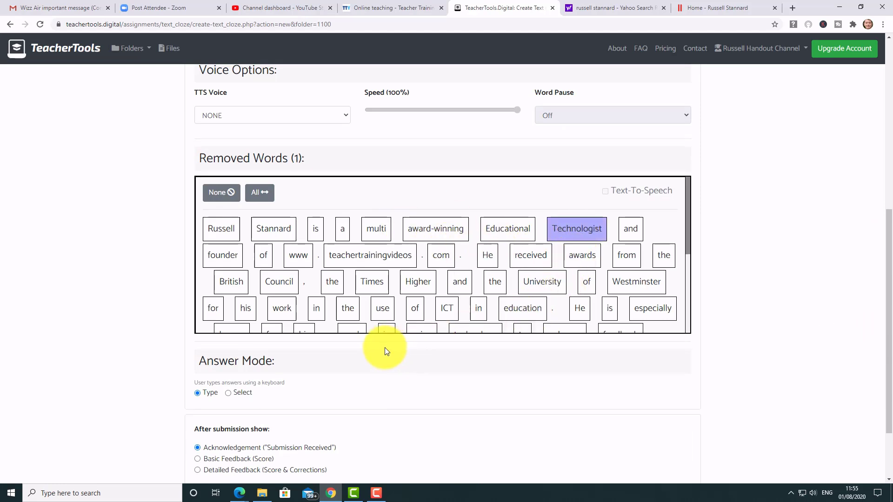
pyautogui.click(279, 280)
pyautogui.moveTo(688, 233); pyautogui.dragTo(656, 303)
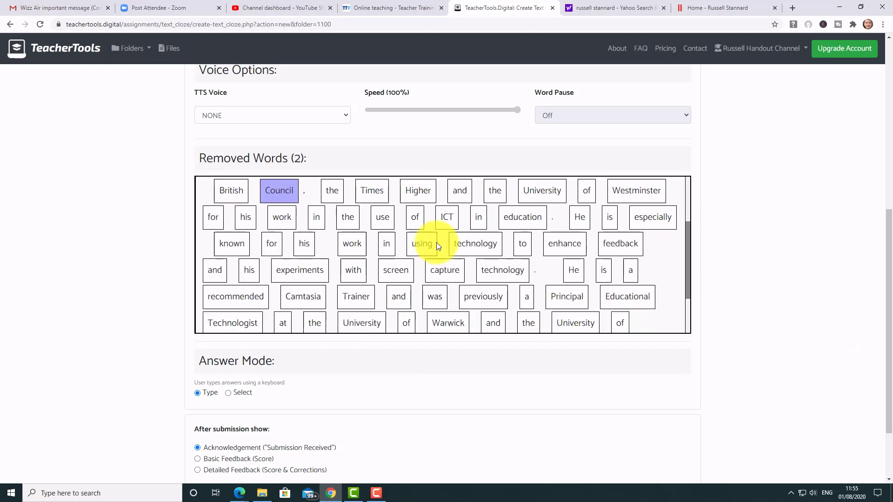
pyautogui.click(472, 246)
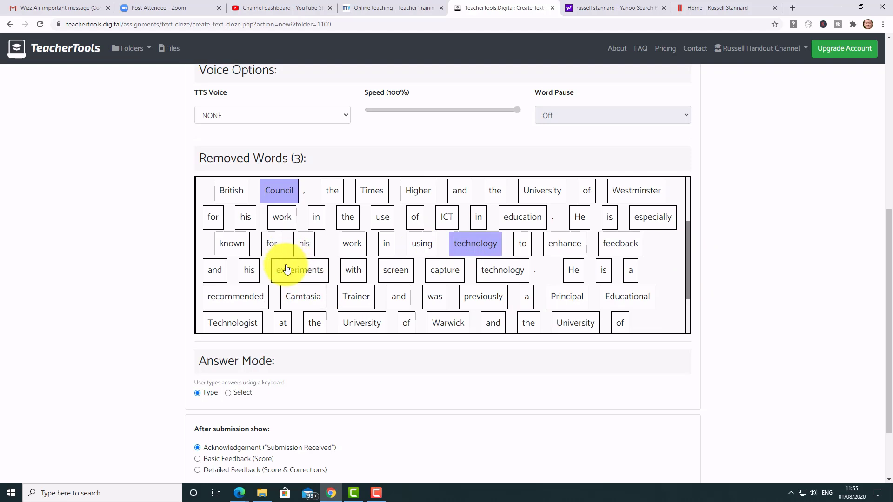
pyautogui.click(493, 275)
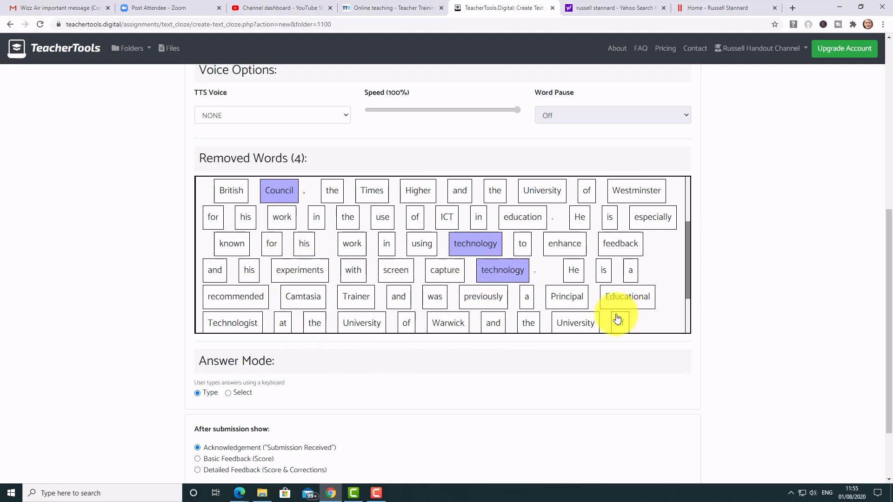
pyautogui.click(357, 329)
pyautogui.scroll(-2, 681, 302)
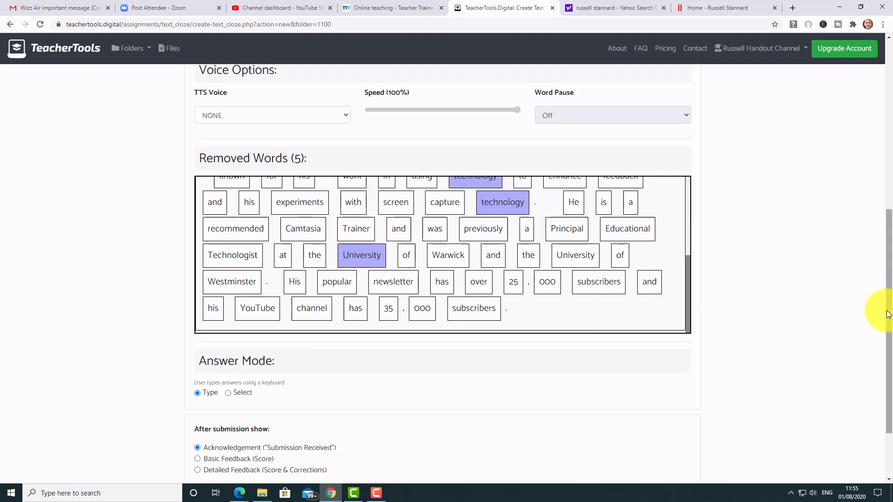
pyautogui.scroll(-2, 884, 308)
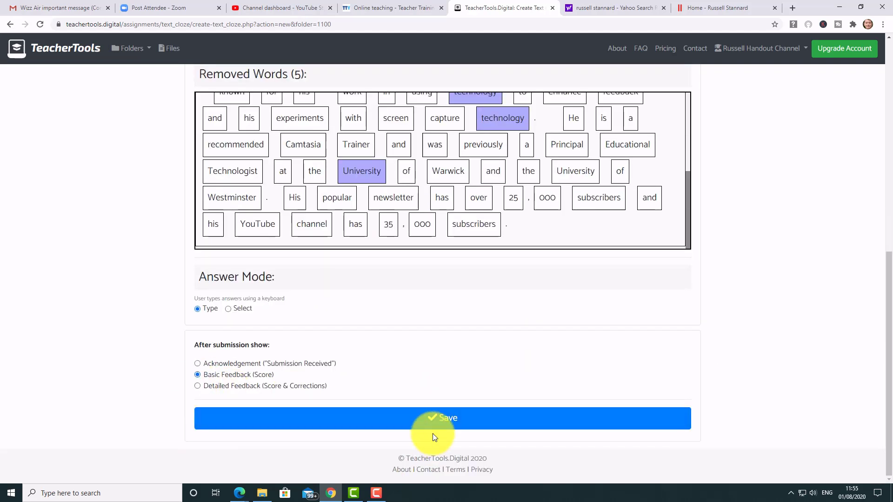
# Save the gap fill, copy its submission link, and switch to Edge.
pyautogui.click(453, 420)
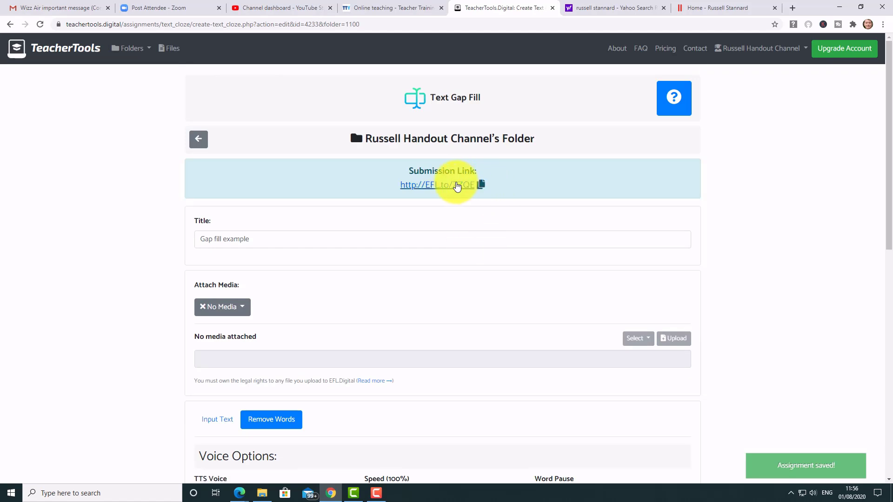
pyautogui.click(491, 185)
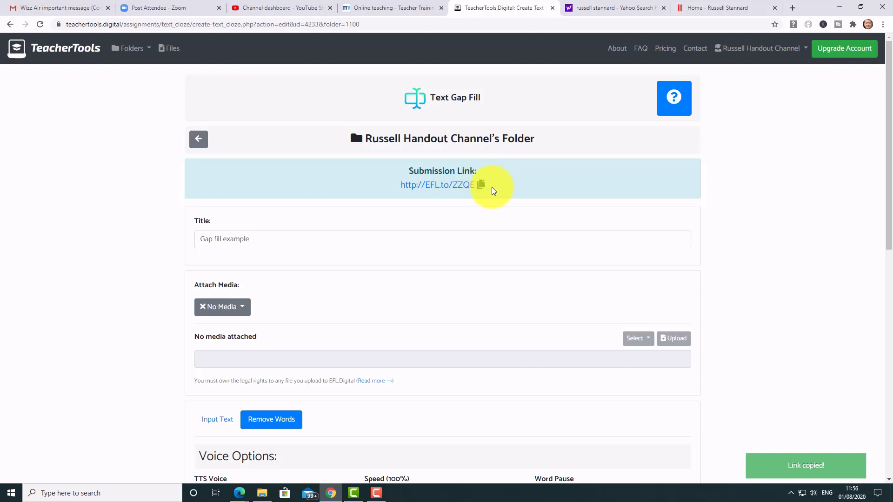
pyautogui.hotkey('alt', 'Tab')
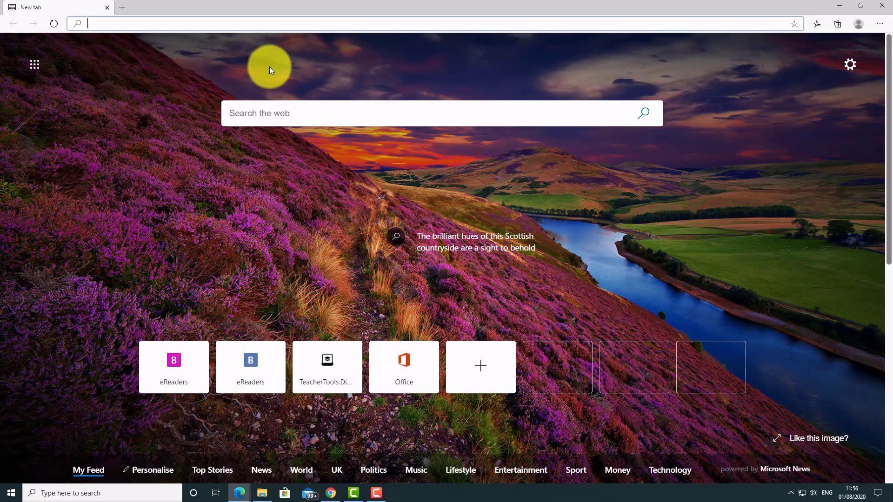
# Load the submission link in Edge and answer the first gap with 'Technologist'.
pyautogui.hotkey('ctrl', 'v')
pyautogui.press('Return')
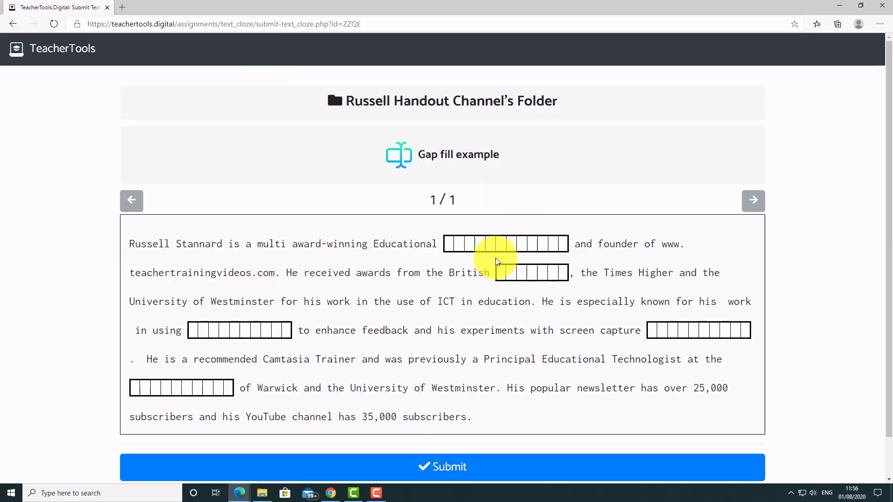
pyautogui.click(470, 254)
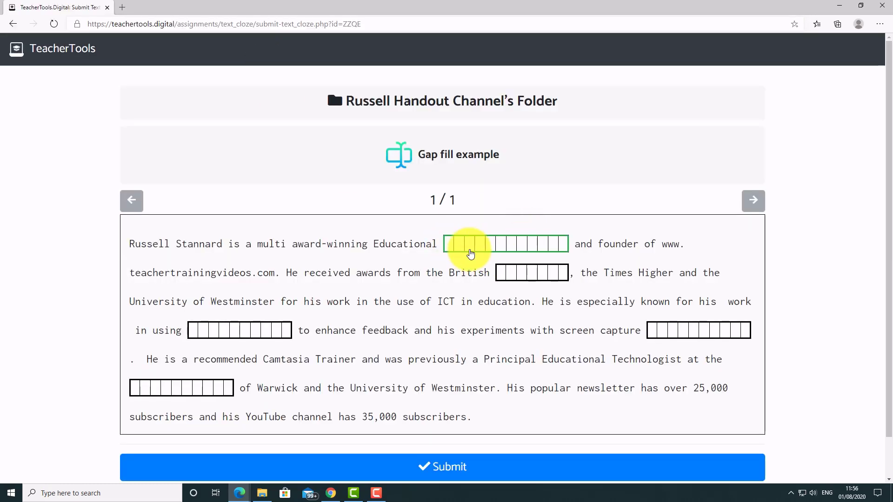
pyautogui.write('Technol')
pyautogui.press('BackSpace')
pyautogui.write('ogist')
# Fill the gap after British with 'council' and submit the gap fill.
pyautogui.click(505, 279)
pyautogui.write('council')
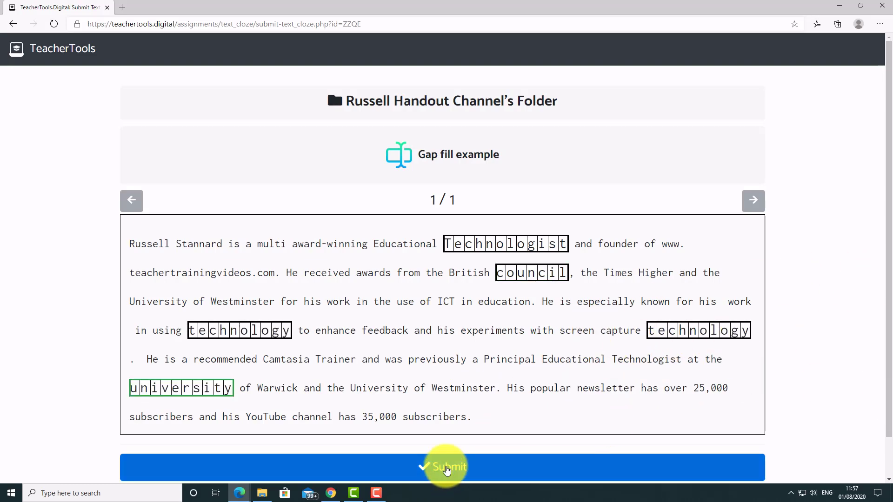
pyautogui.click(444, 467)
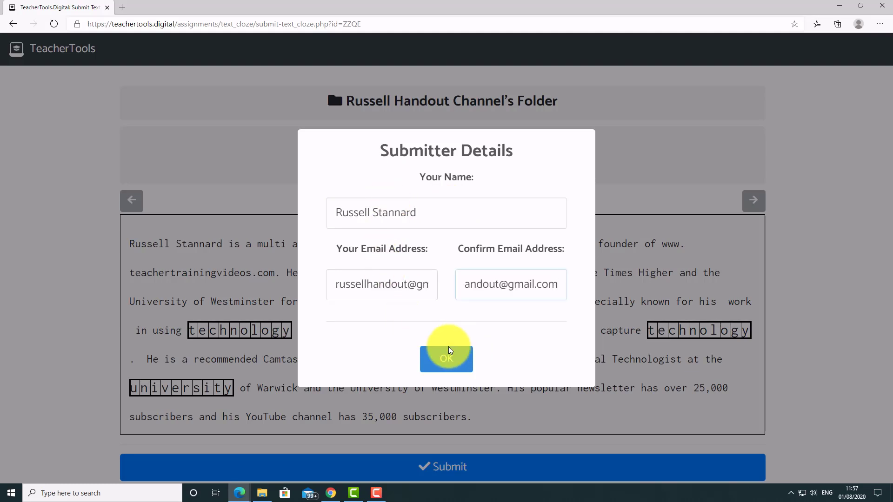
# Confirm the submitter details to send the student's gap fill answers.
pyautogui.click(445, 363)
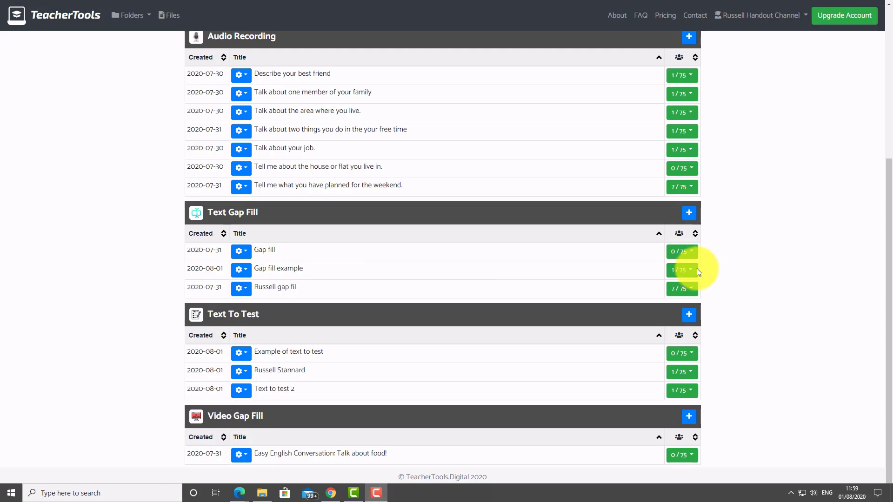
# Review the Gap fill example submission's five correct answers, then return to the channel's folder page.
pyautogui.click(682, 270)
pyautogui.click(653, 331)
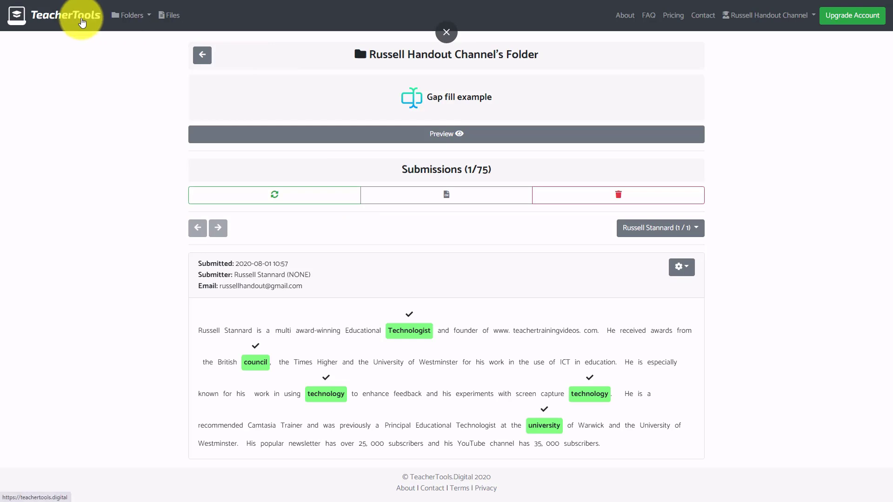
pyautogui.click(119, 15)
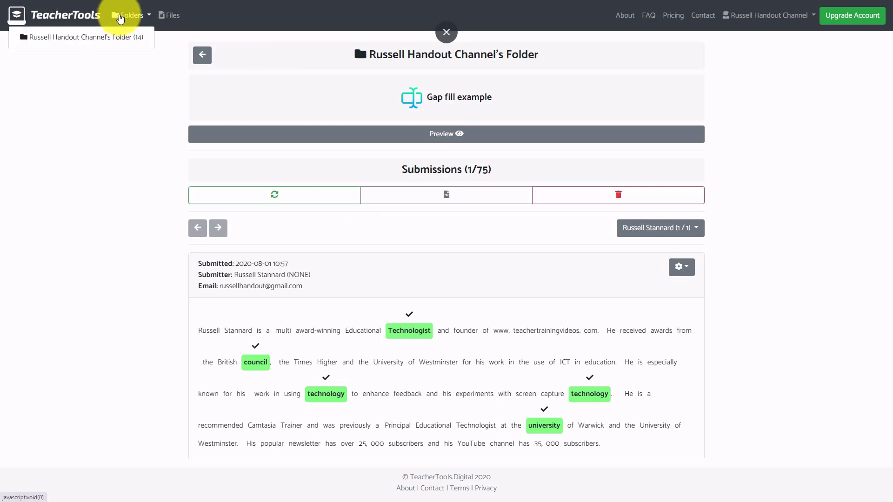
pyautogui.click(83, 37)
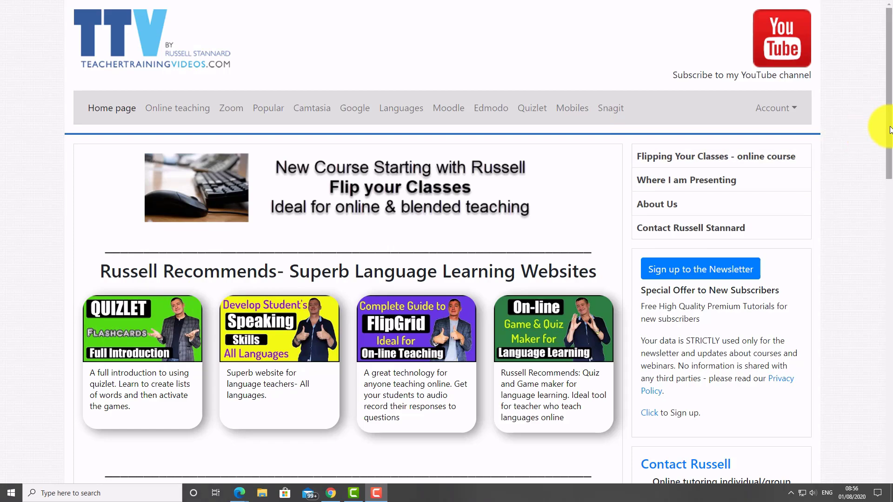
pyautogui.scroll(-8, 876, 153)
pyautogui.scroll(-4, 866, 297)
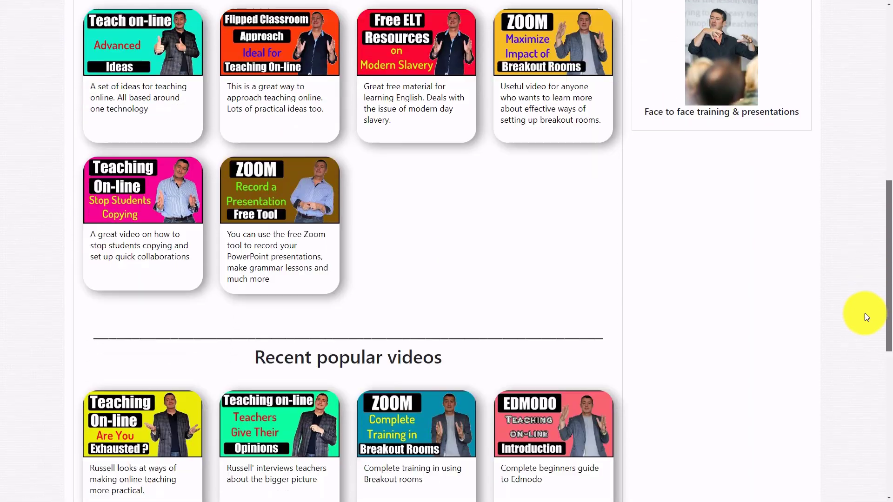
pyautogui.scroll(9, 869, 189)
pyautogui.scroll(2, 872, 174)
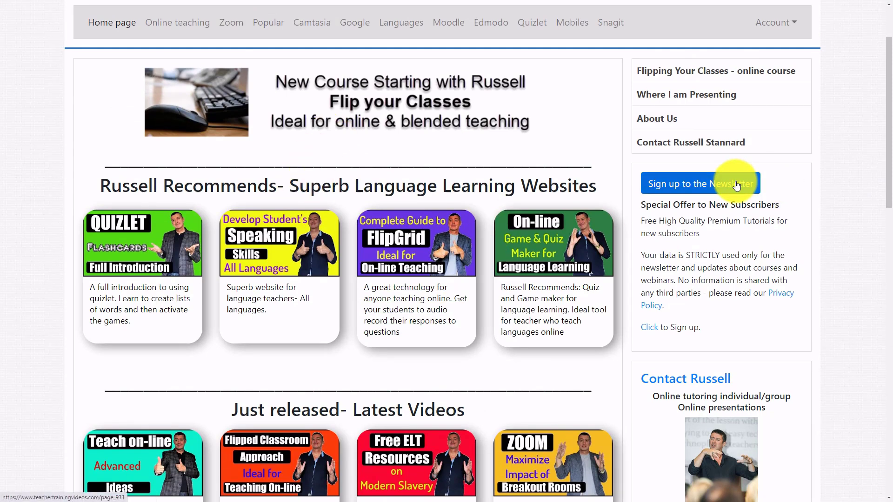
pyautogui.scroll(2, 890, 135)
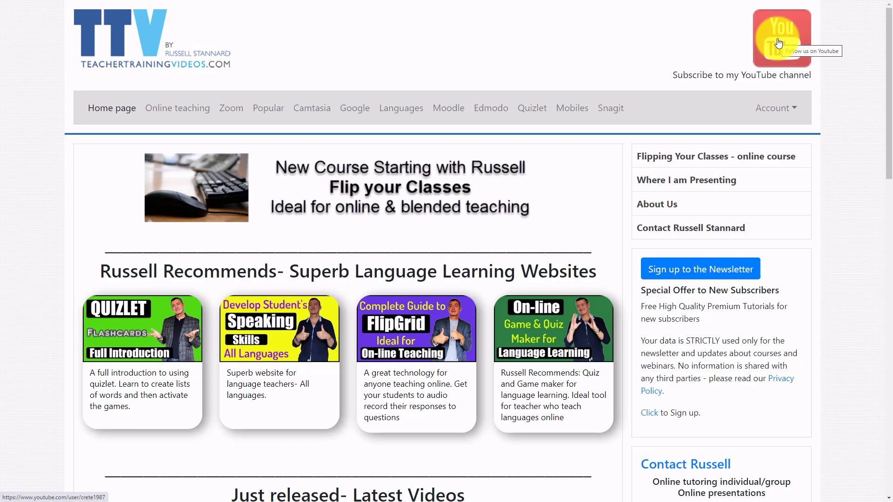
pyautogui.moveTo(888, 82); pyautogui.dragTo(888, 242)
pyautogui.scroll(1, 879, 198)
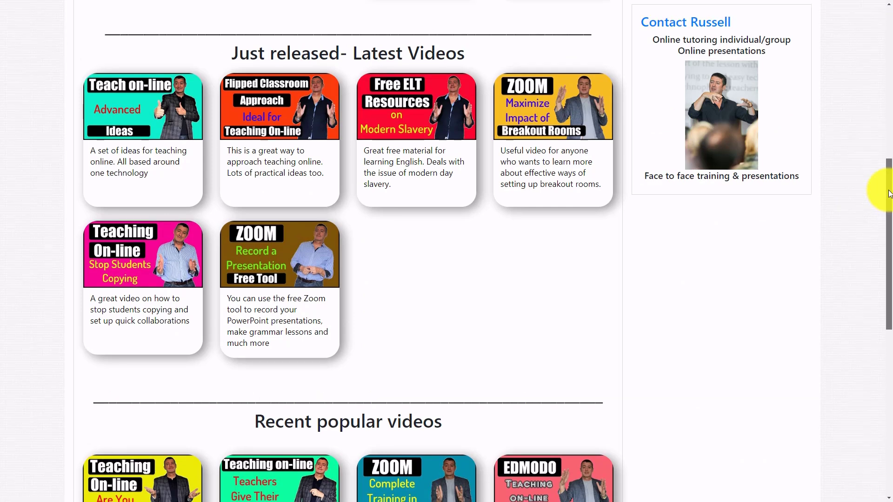